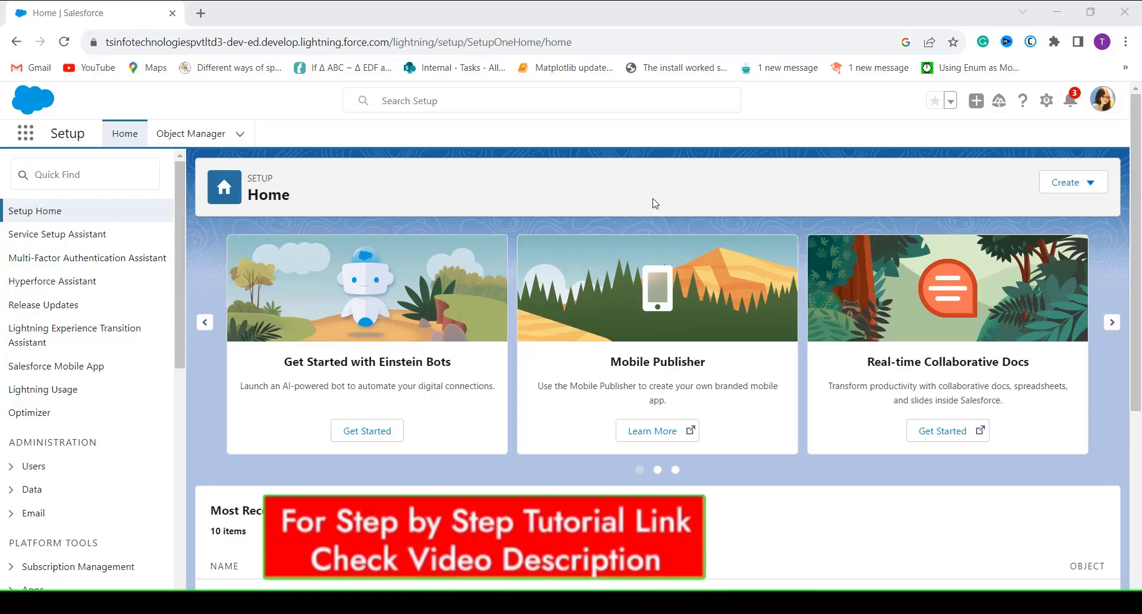
- Open Setup's Object Manager and filter the object list by 'ord'
click(1048, 102)
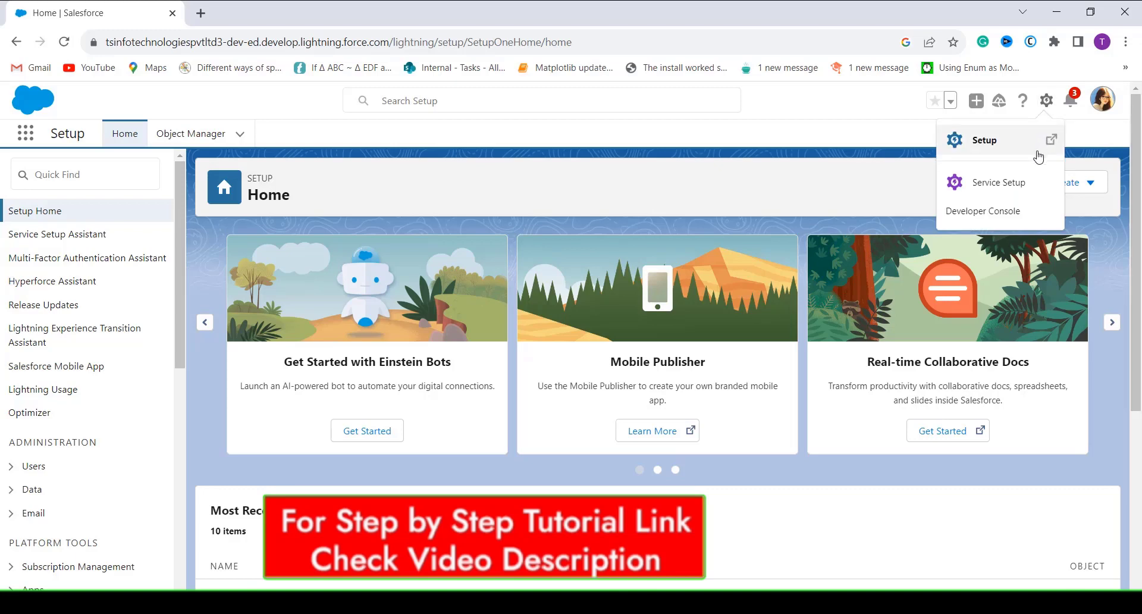
click(316, 174)
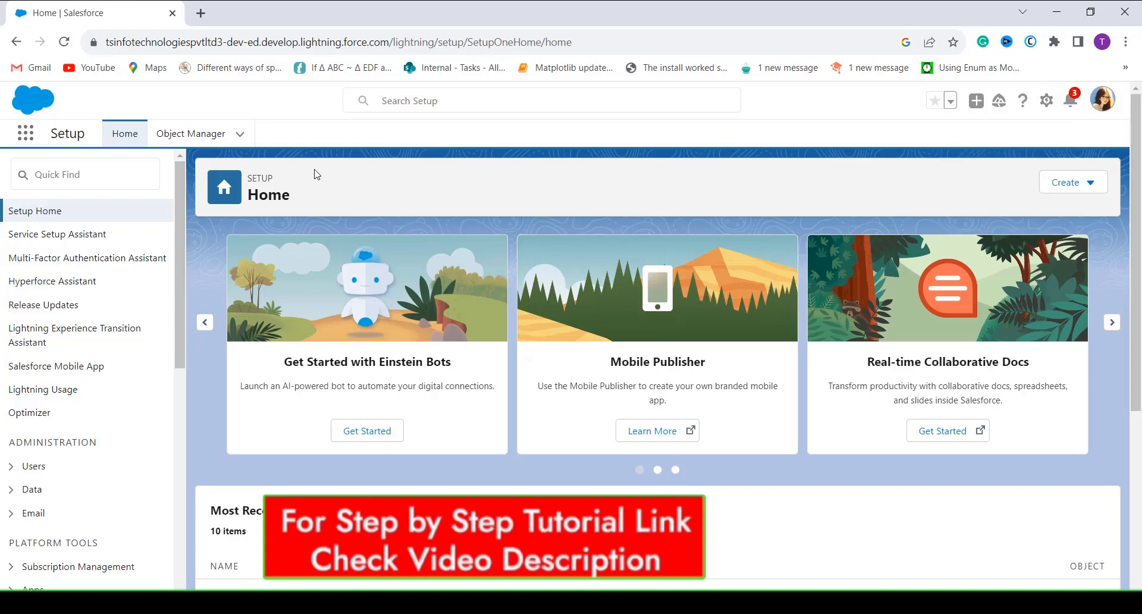
click(223, 138)
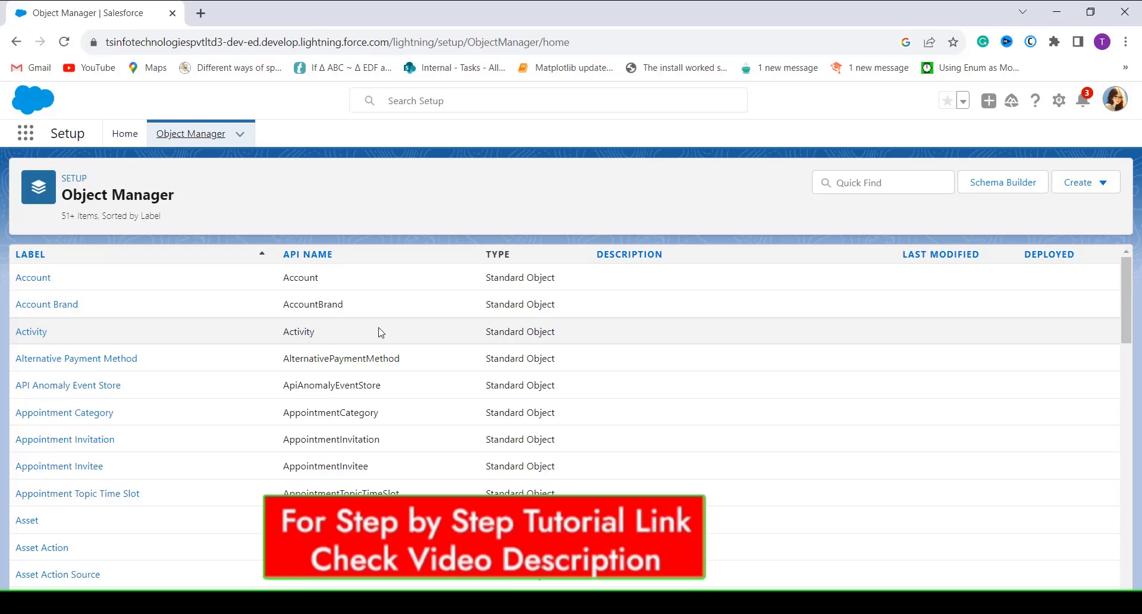
click(896, 180)
text(o)
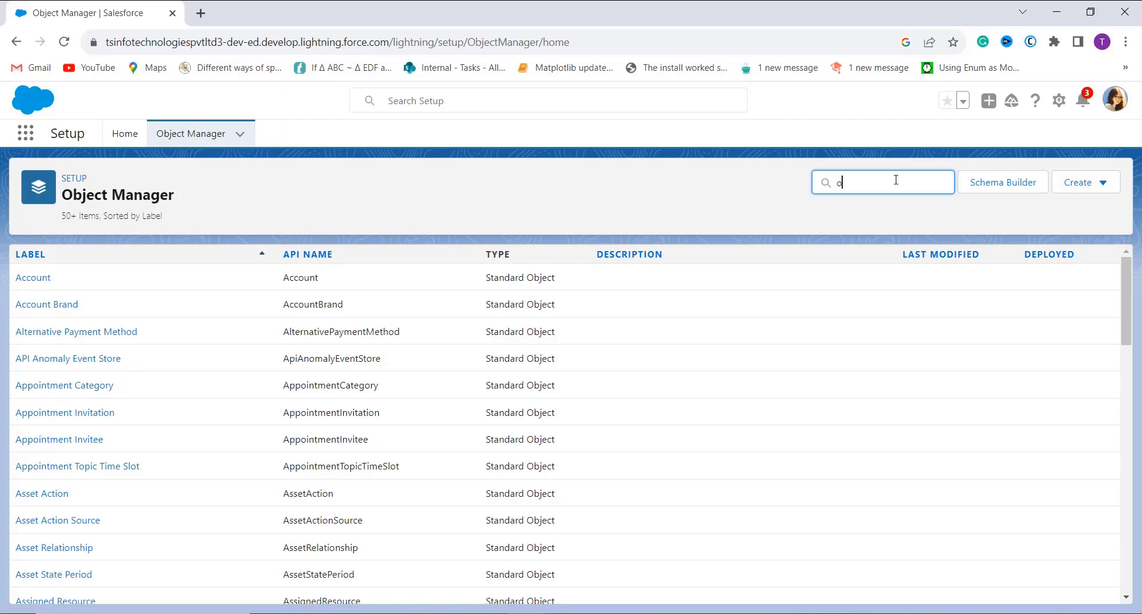
text(rd)
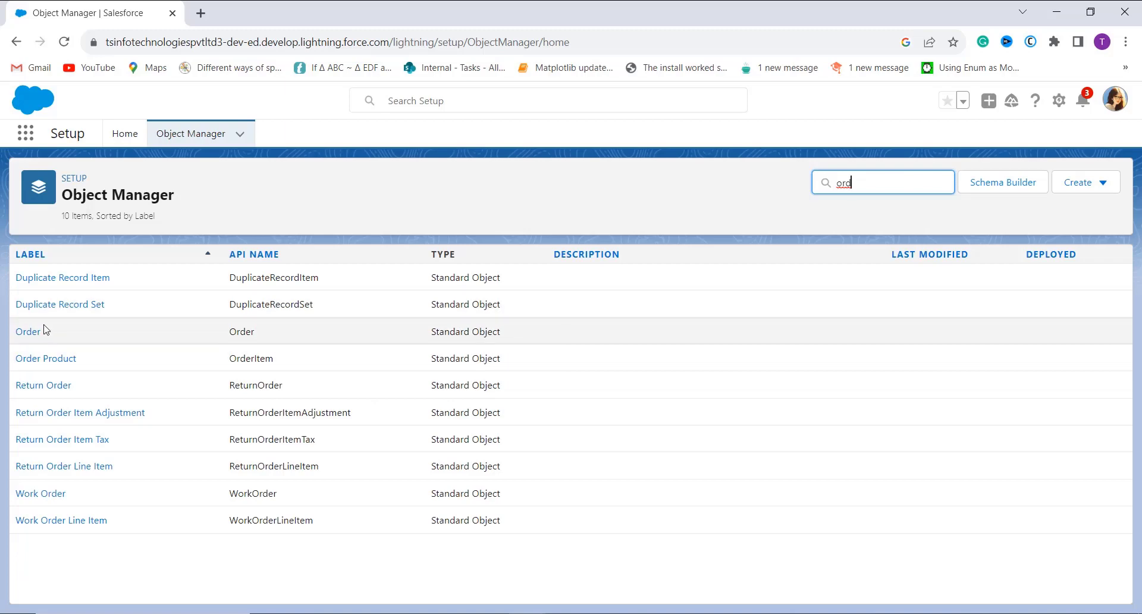
- Open the Order object's Fields & Relationships and start a new custom field
click(28, 332)
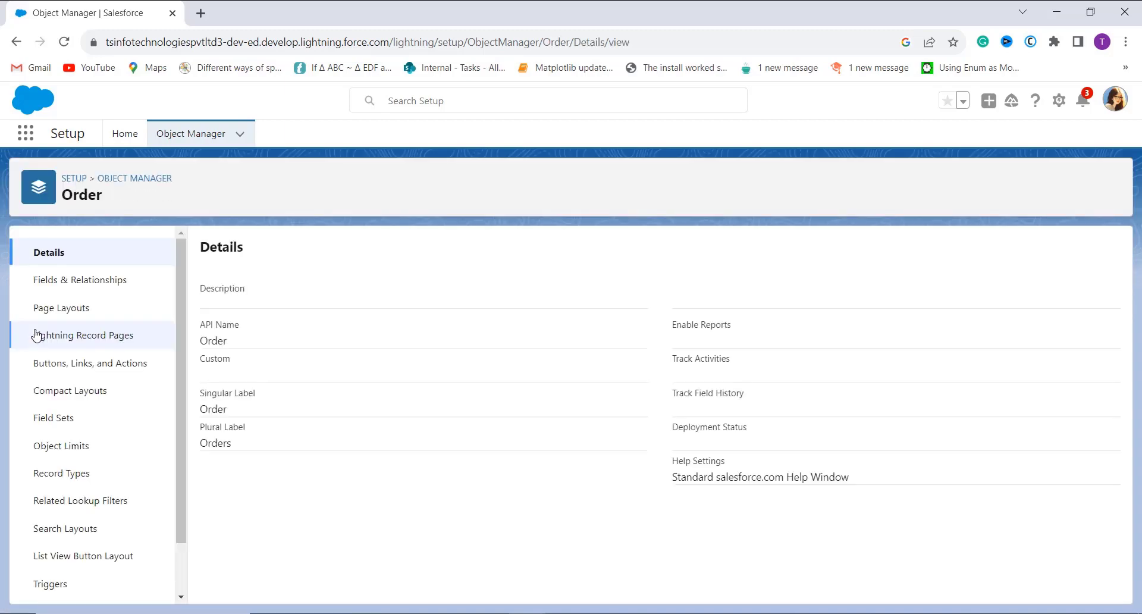
click(62, 288)
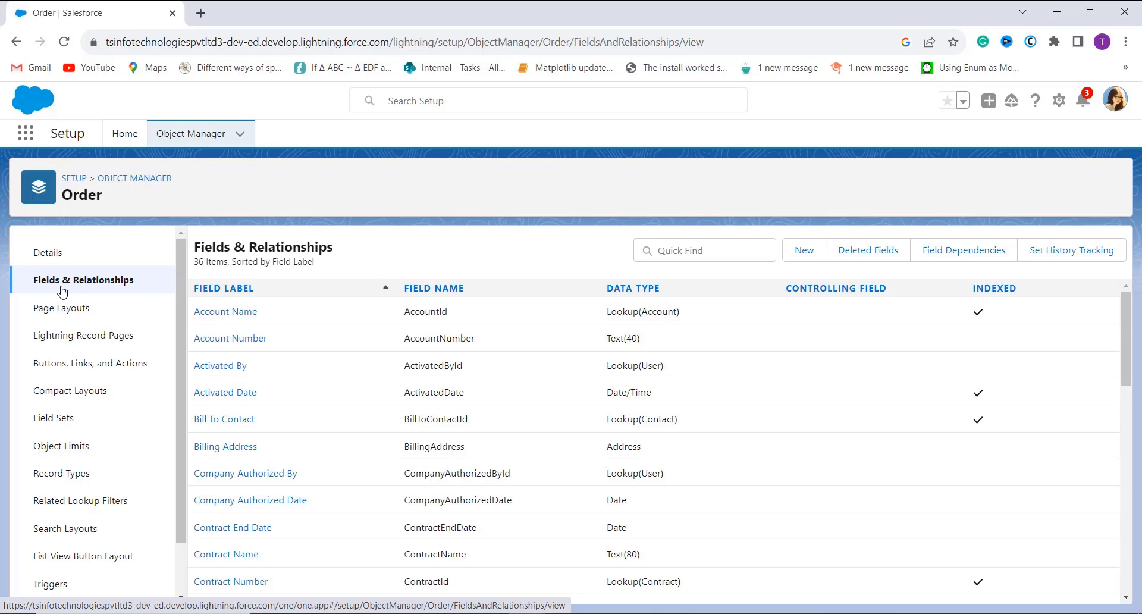
click(806, 263)
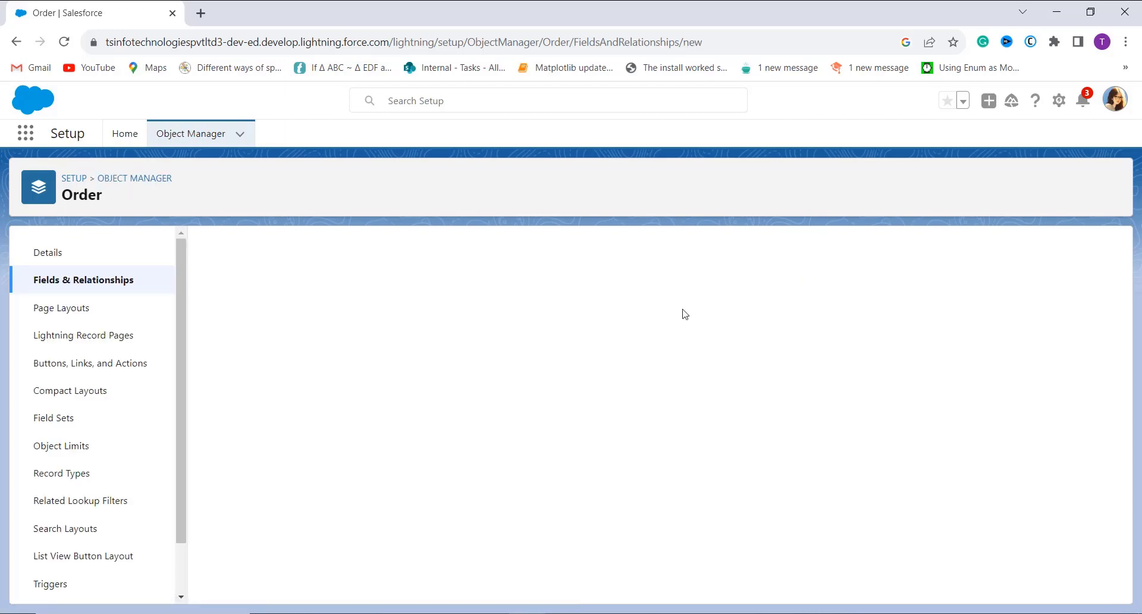
- Choose Formula as the new Order field's data type and continue to the output type step
scroll(671, 332, down, 1)
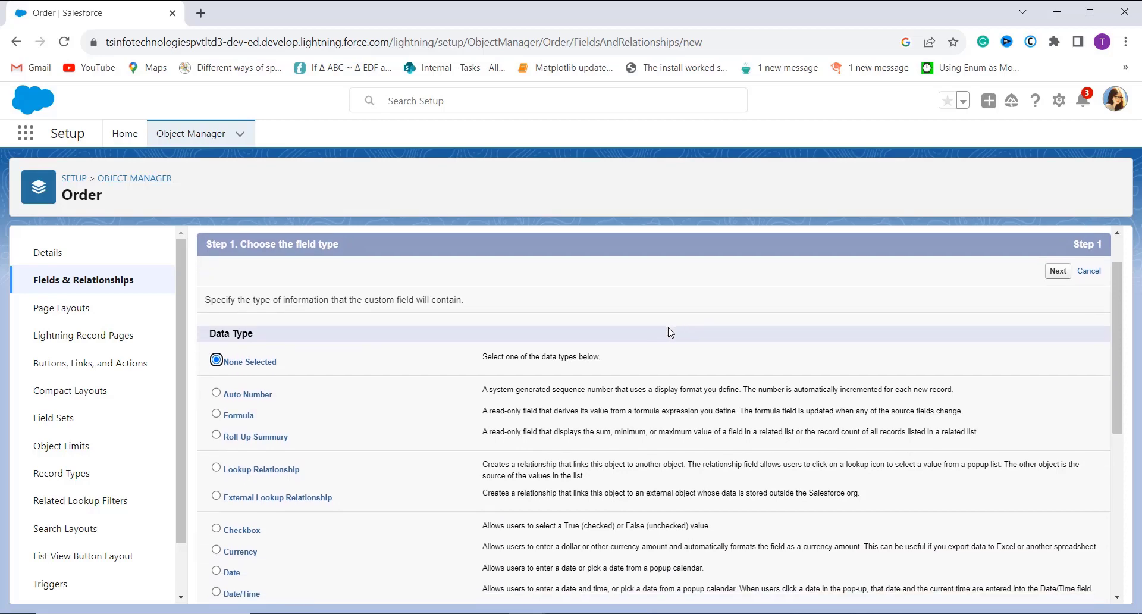
scroll(683, 238, up, 1)
scroll(363, 505, down, 1)
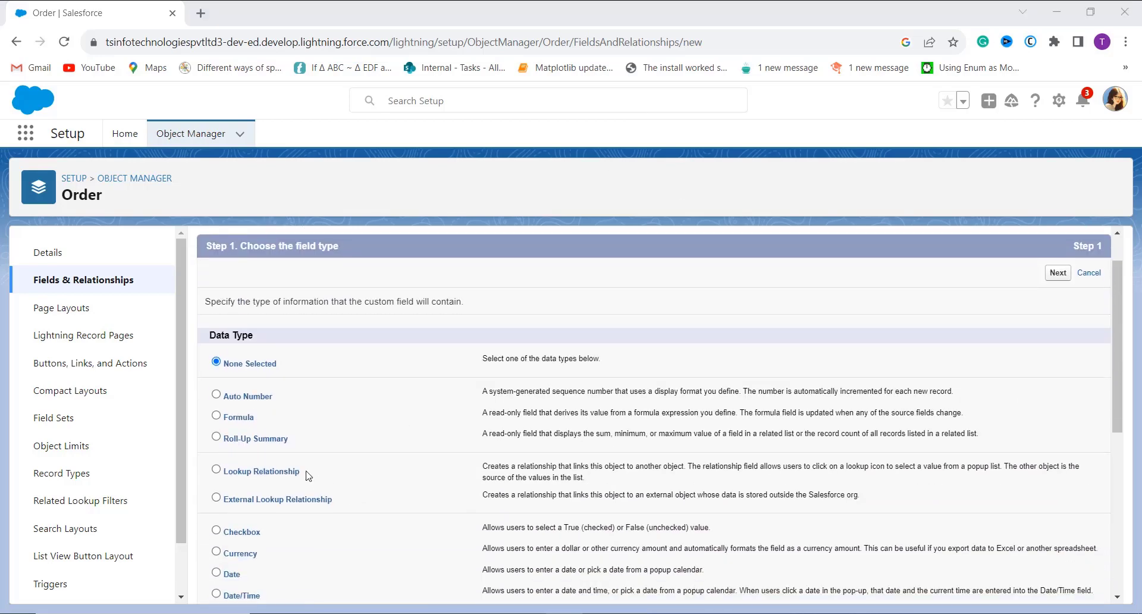
click(232, 425)
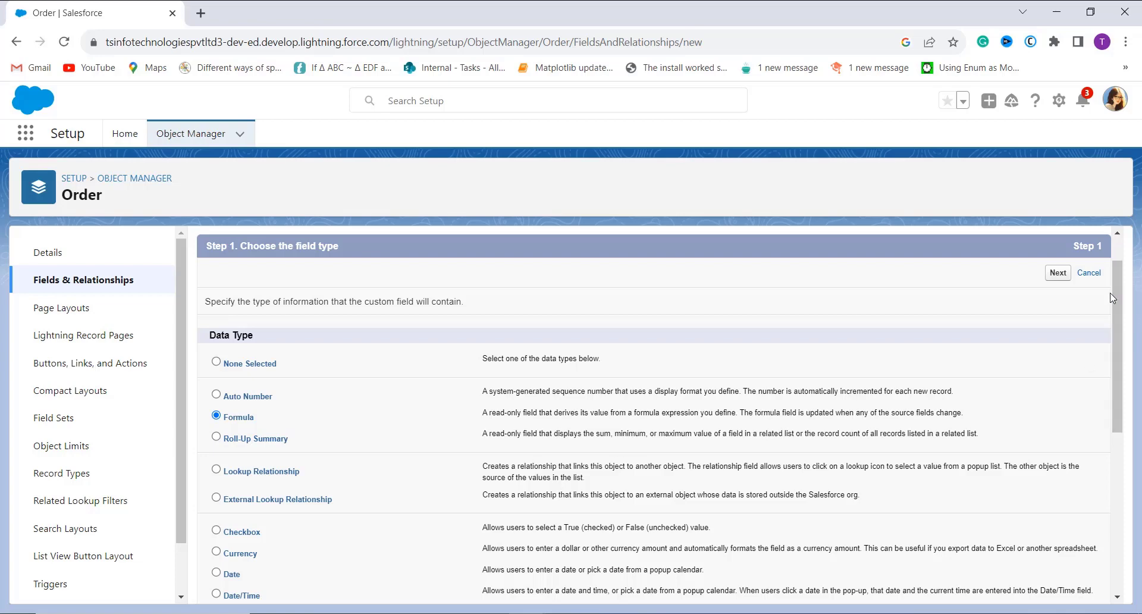
click(1059, 279)
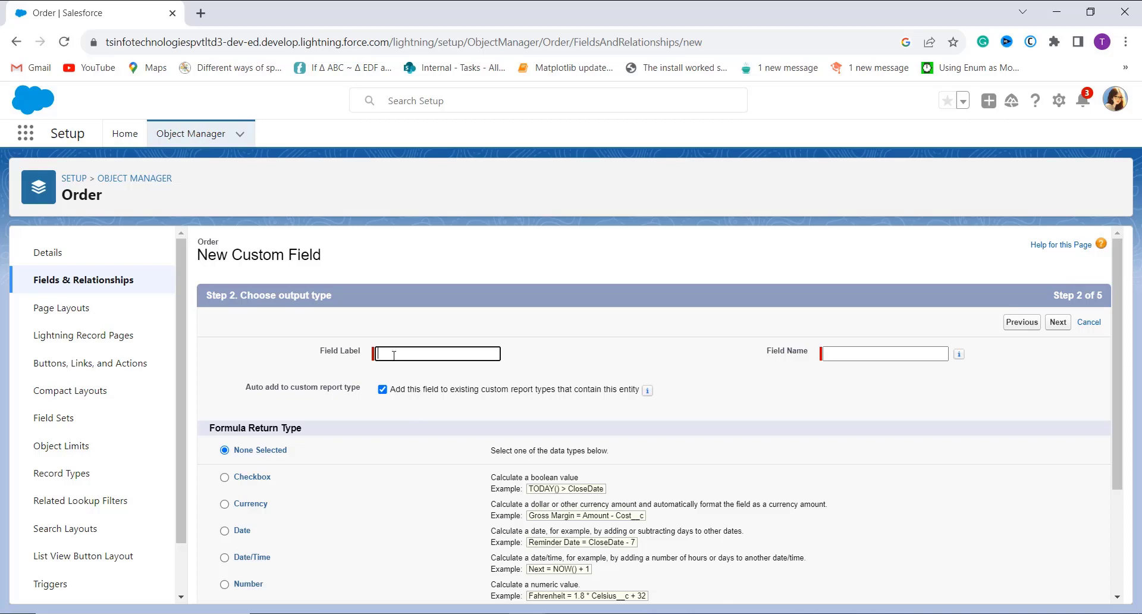
- Label the field 'Delivery Days' (Delivery_Days), returning a Number with 0 decimal places
text(Delivery Days)
click(828, 353)
scroll(682, 463, down, 1)
scroll(683, 463, down, 2)
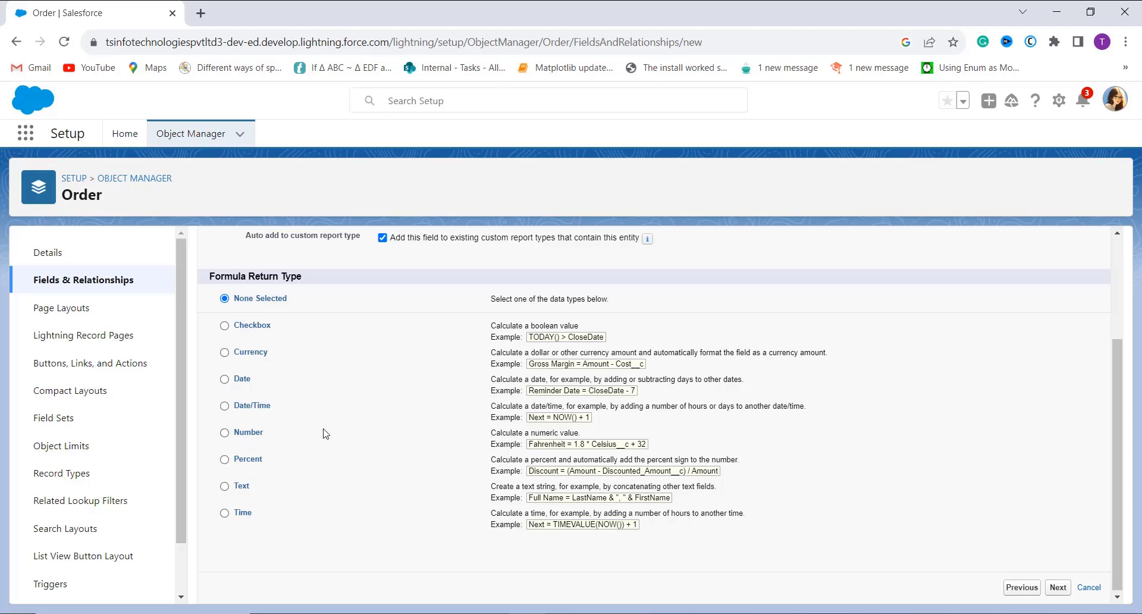
click(225, 434)
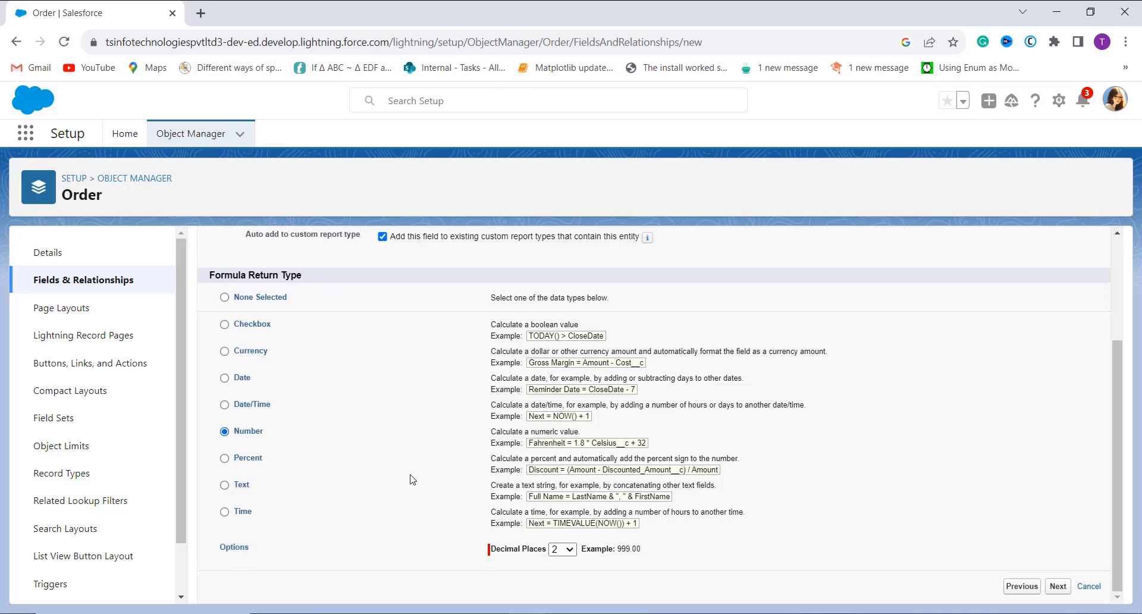
click(568, 553)
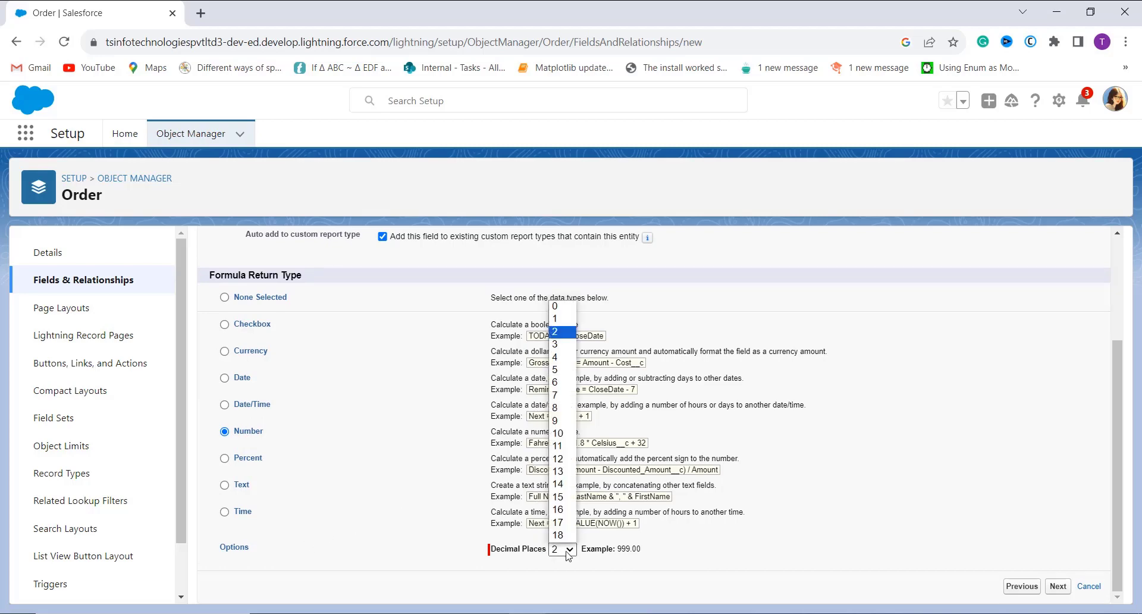
click(568, 306)
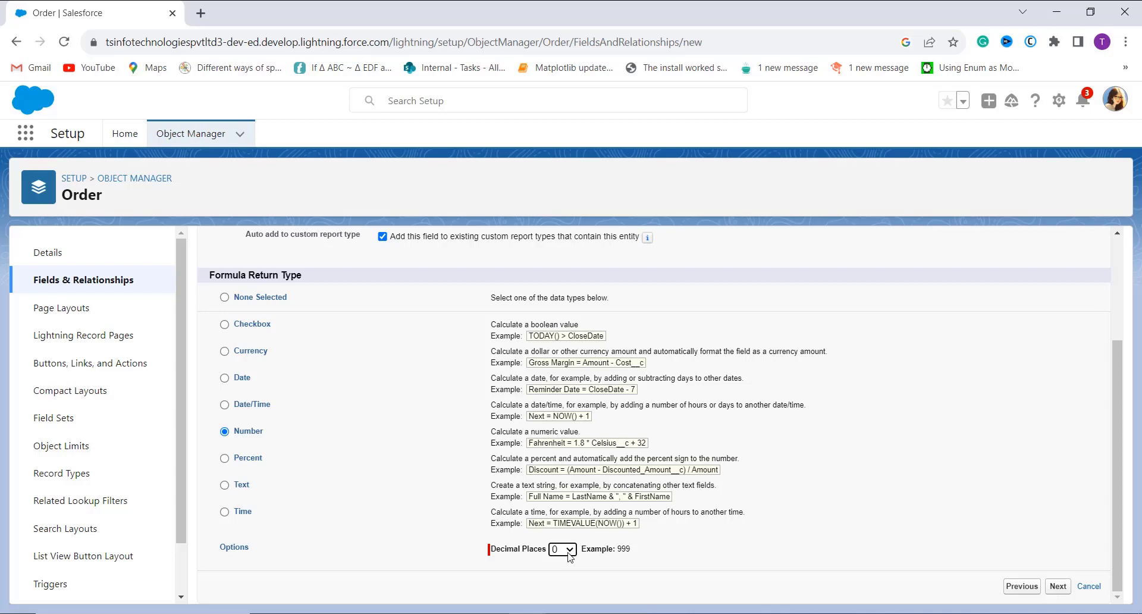
scroll(967, 464, up, 3)
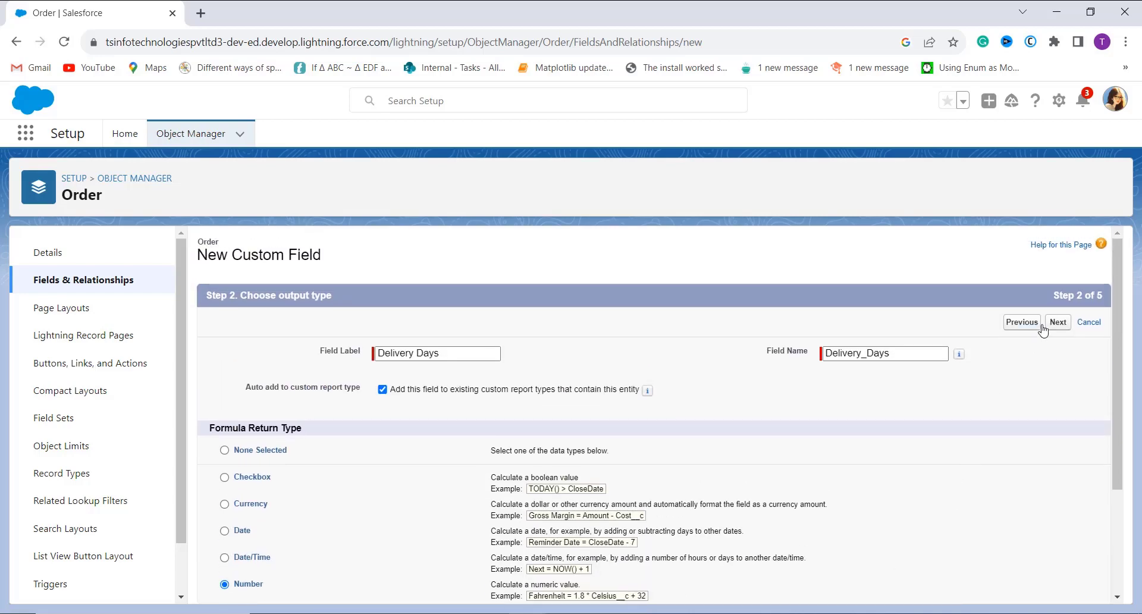
click(1059, 323)
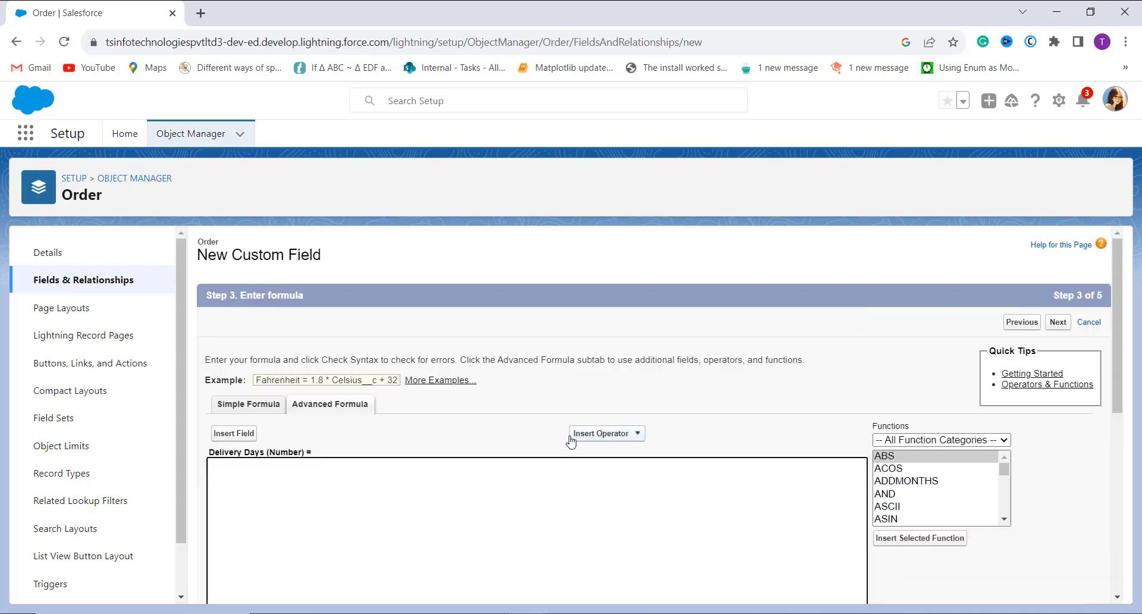
- Check the syntax of the formula Excepted_Delivery_Date__c - EffectiveDate and confirm it has no errors
scroll(568, 436, down, 2)
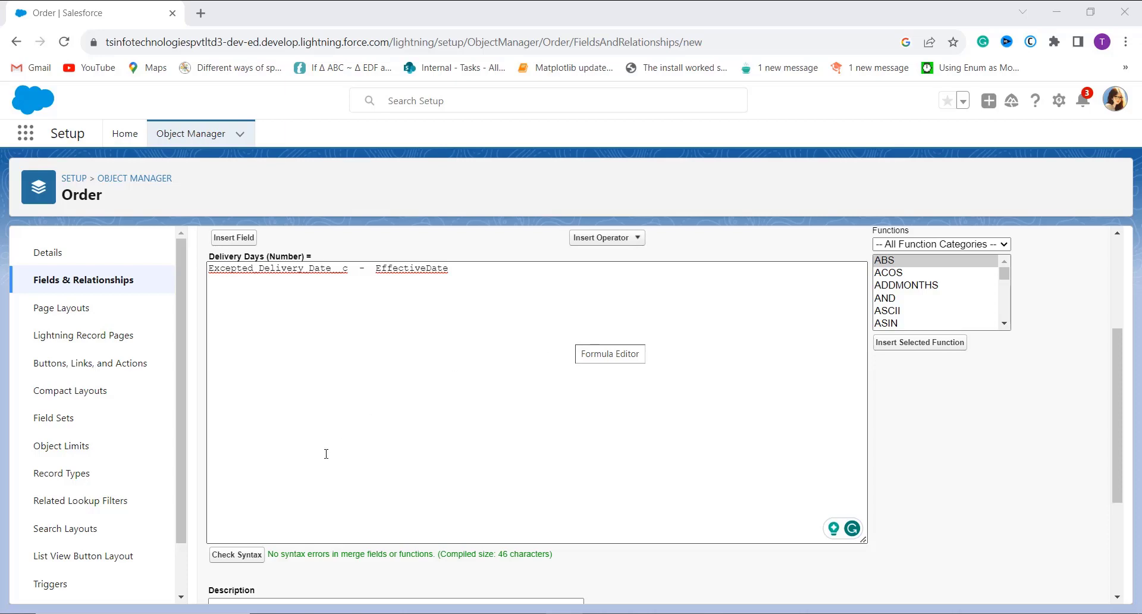
click(226, 553)
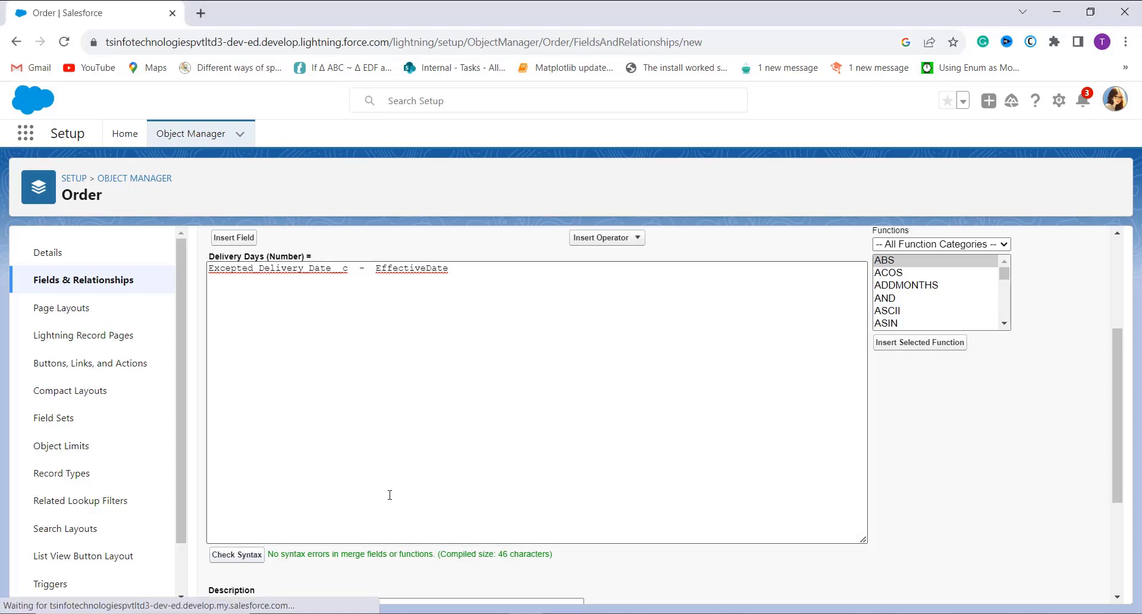
scroll(390, 476, down, 6)
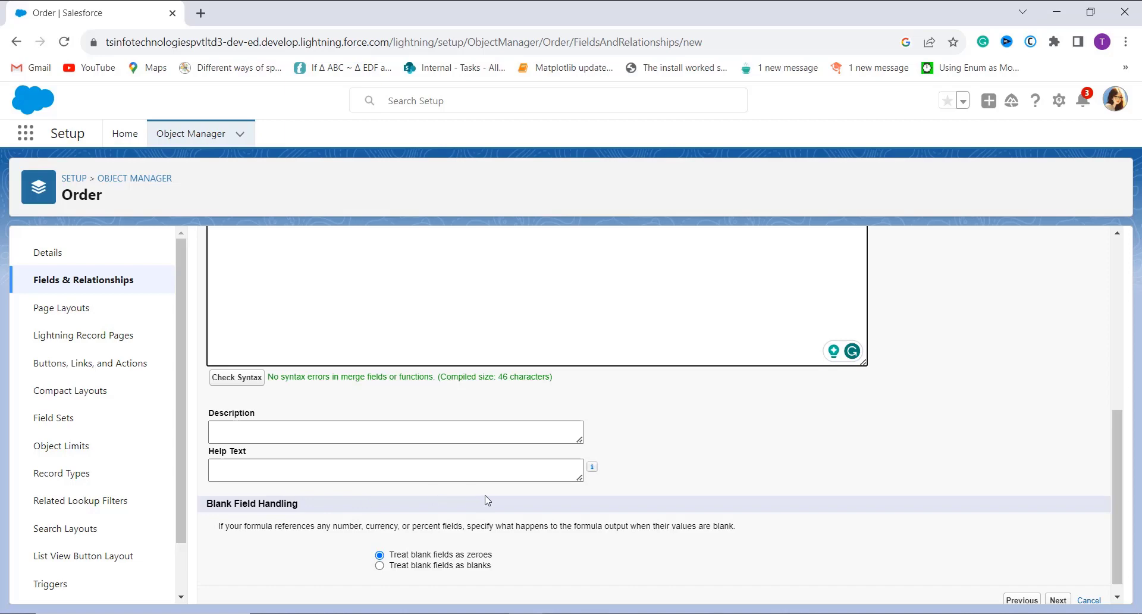
scroll(485, 499, up, 5)
- Make Delivery Days visible to all profiles, keep it on Order Layout, and save
click(1058, 272)
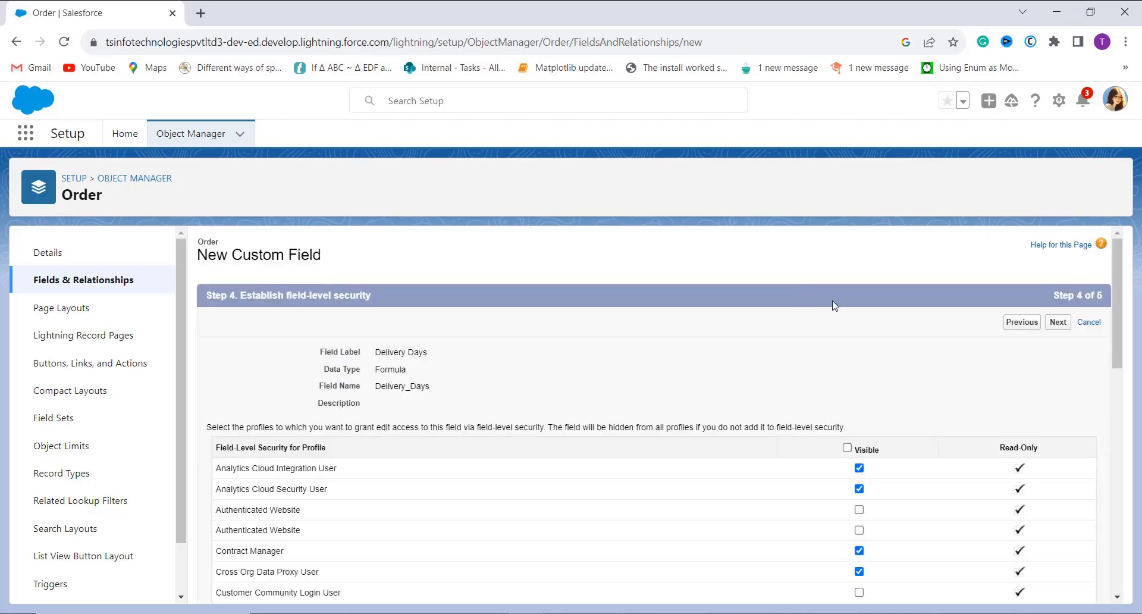
scroll(762, 355, down, 1)
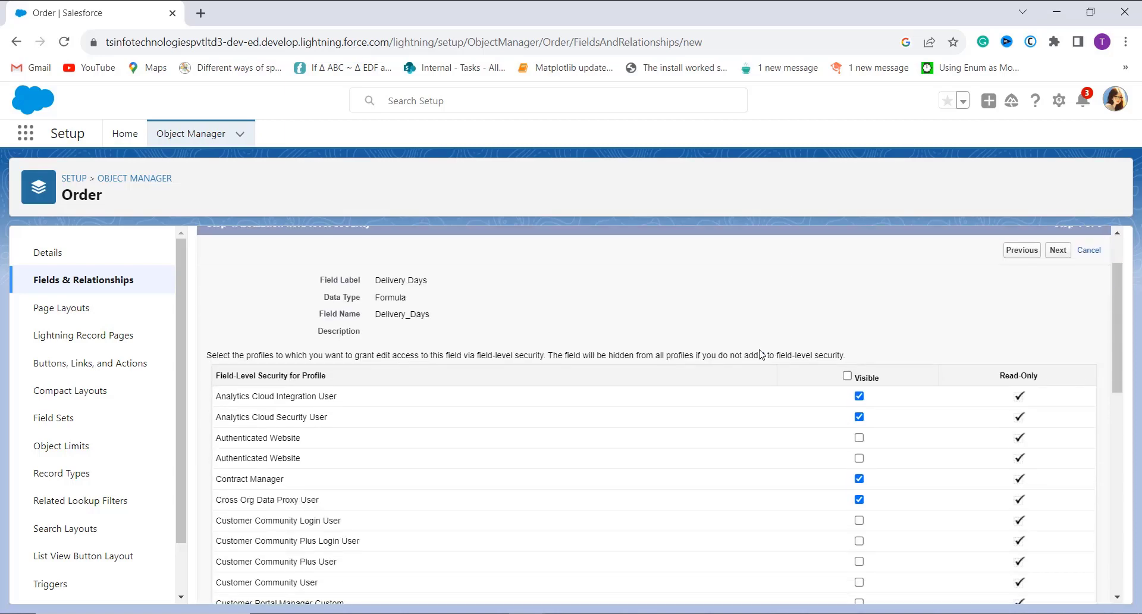
click(848, 375)
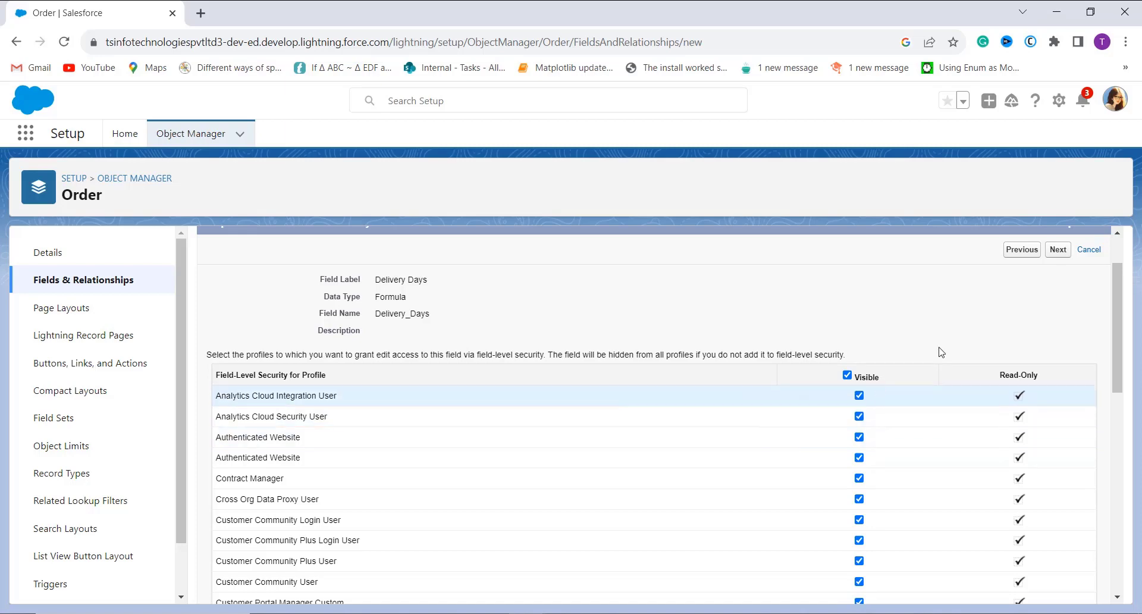
click(1057, 251)
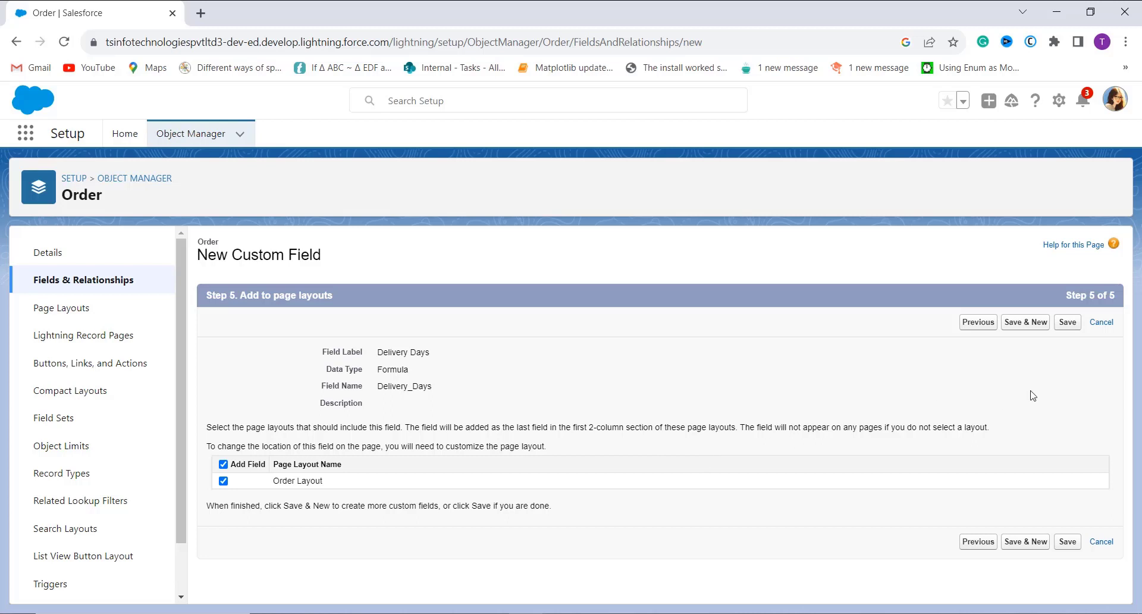
click(1067, 333)
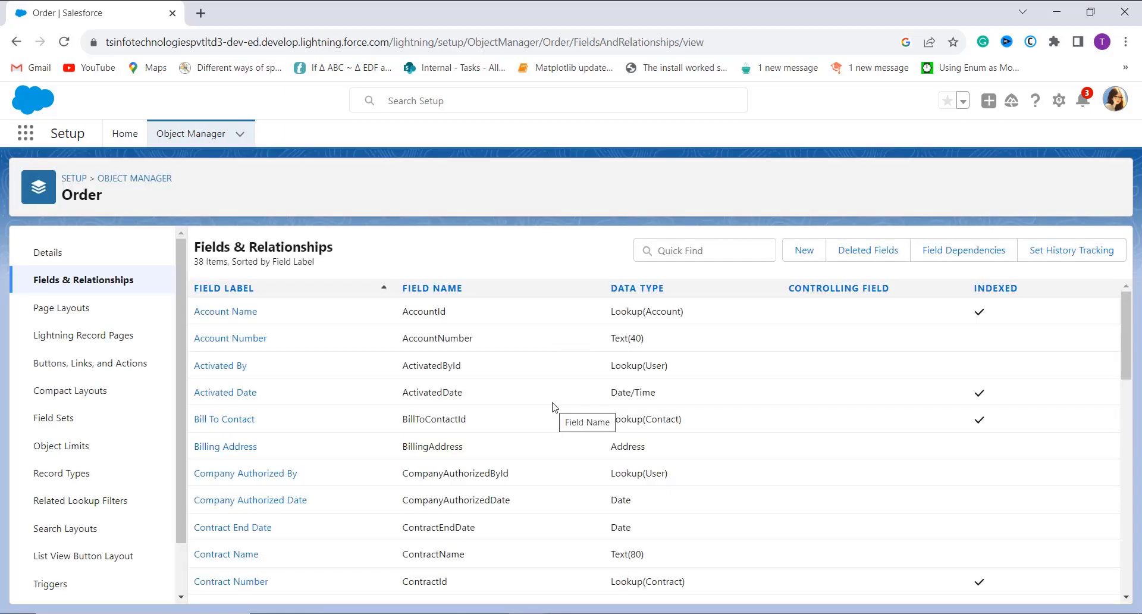
- Open order 00000101 from the Orders list and show its details
click(23, 134)
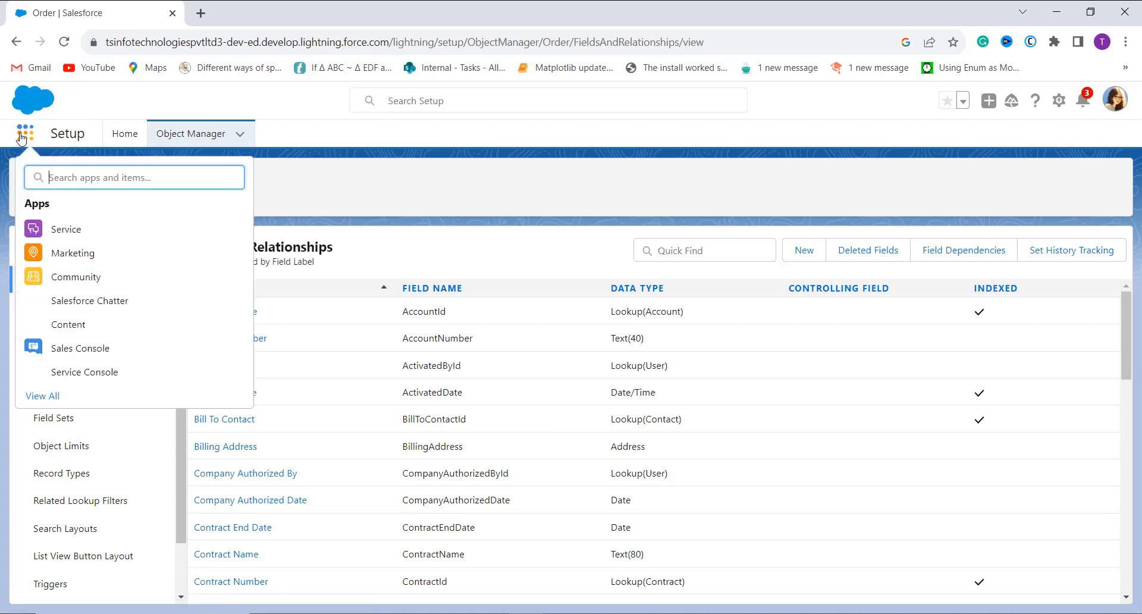
text(orede)
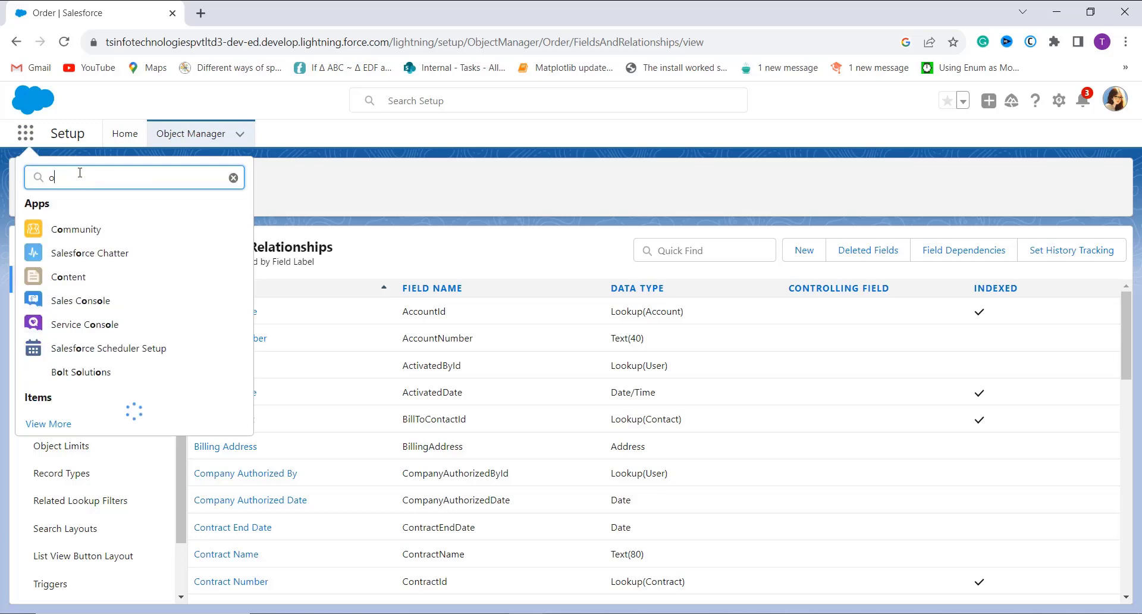
key(BackSpace)
key(BackSpace)
key(BackSpace)
text(d)
click(28, 293)
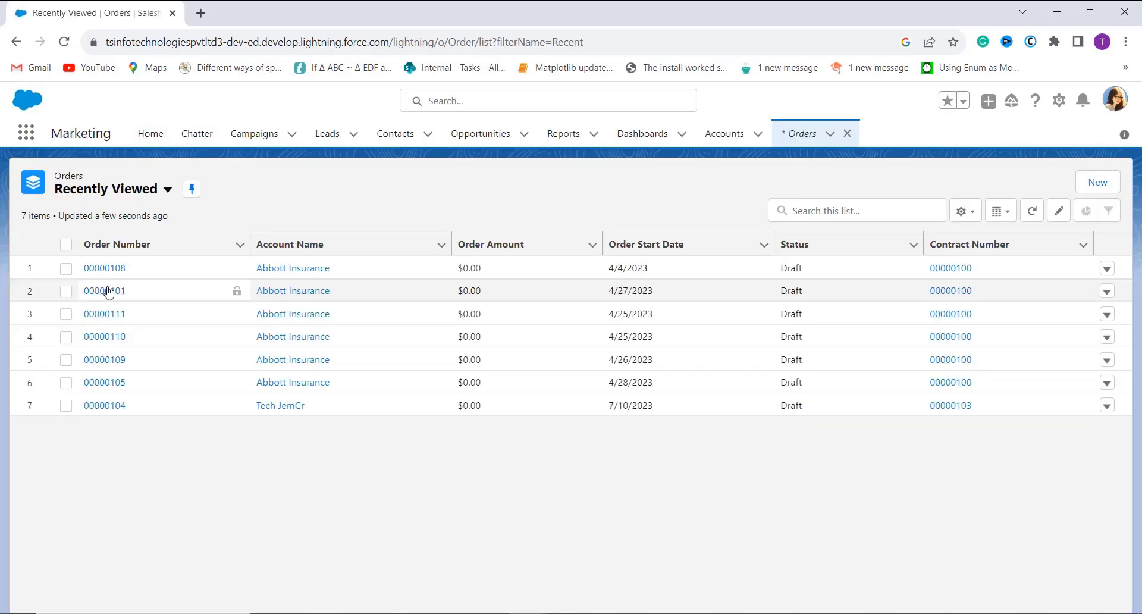
click(132, 291)
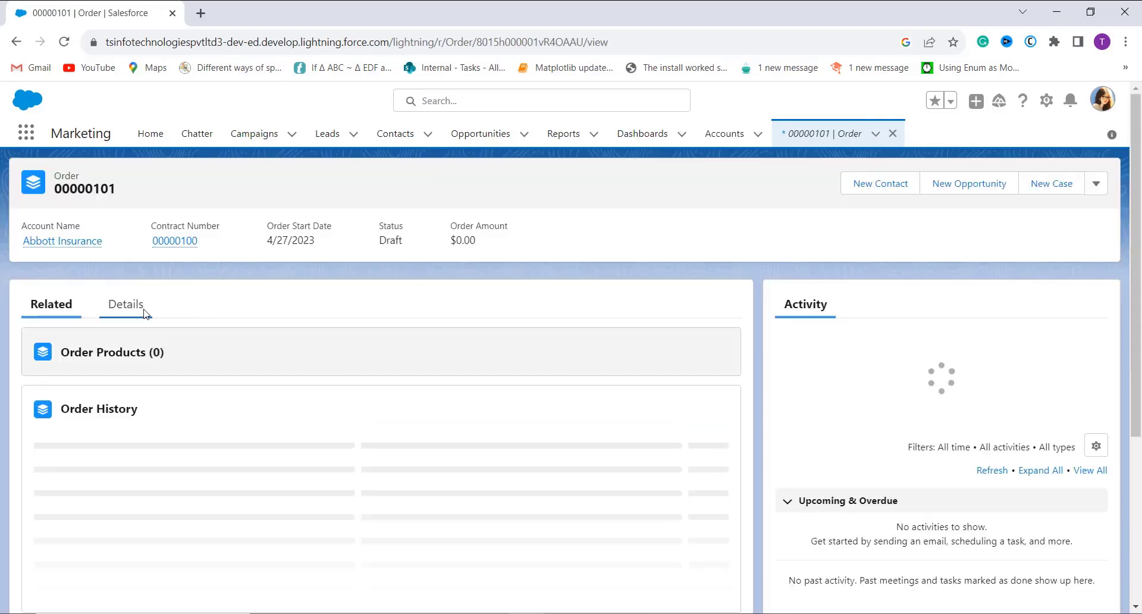
click(145, 310)
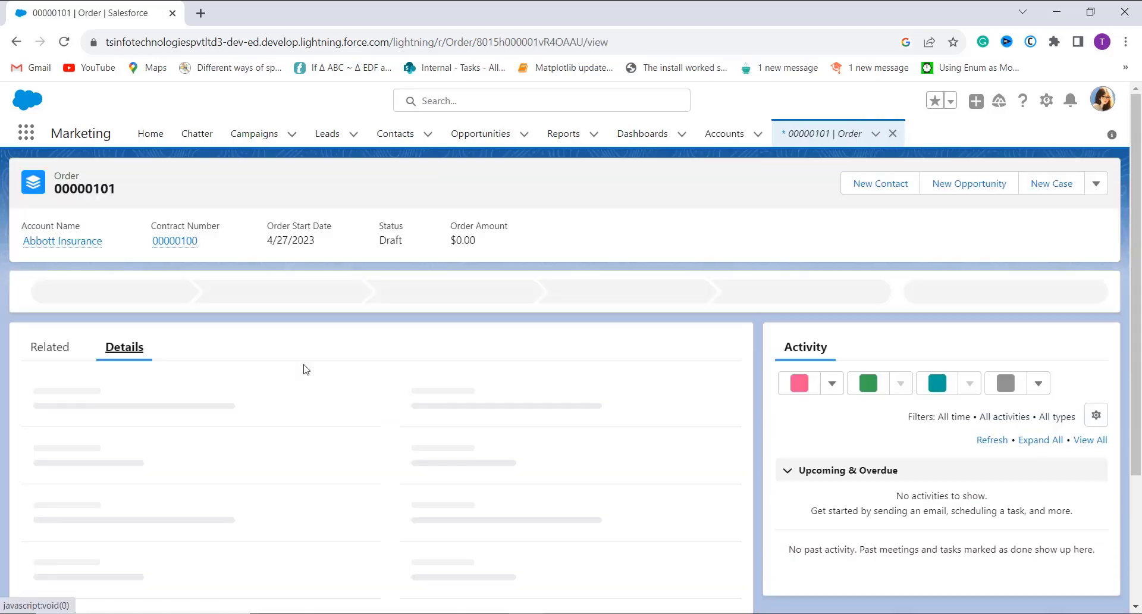
- Set Excepted Delivery Date to 8/2/2023 and save, so Delivery Days shows 97
scroll(305, 367, down, 4)
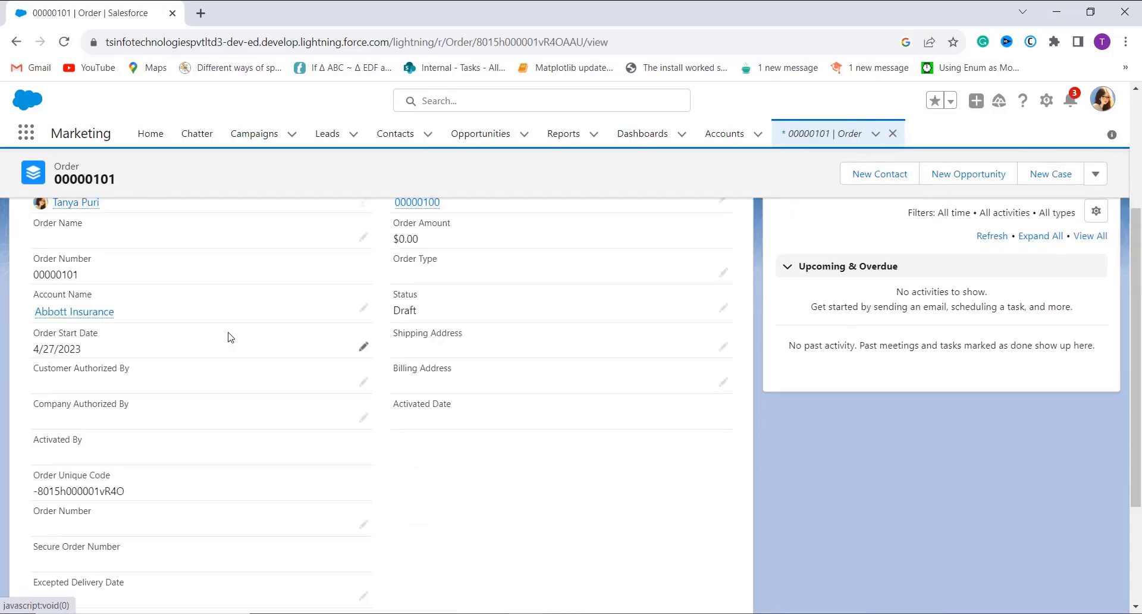
scroll(214, 404, down, 3)
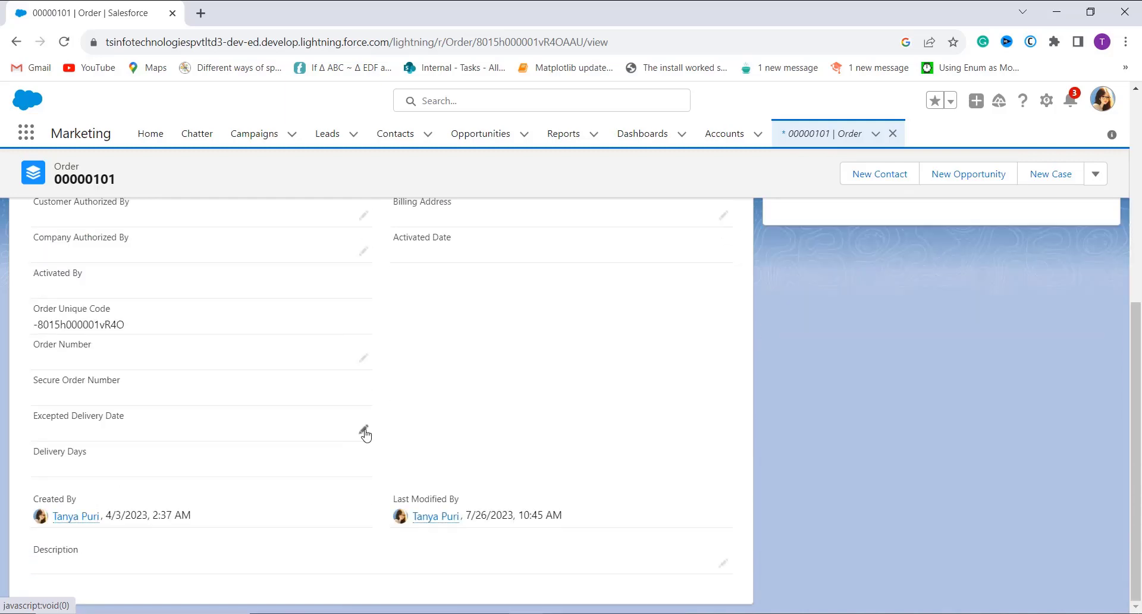
click(365, 434)
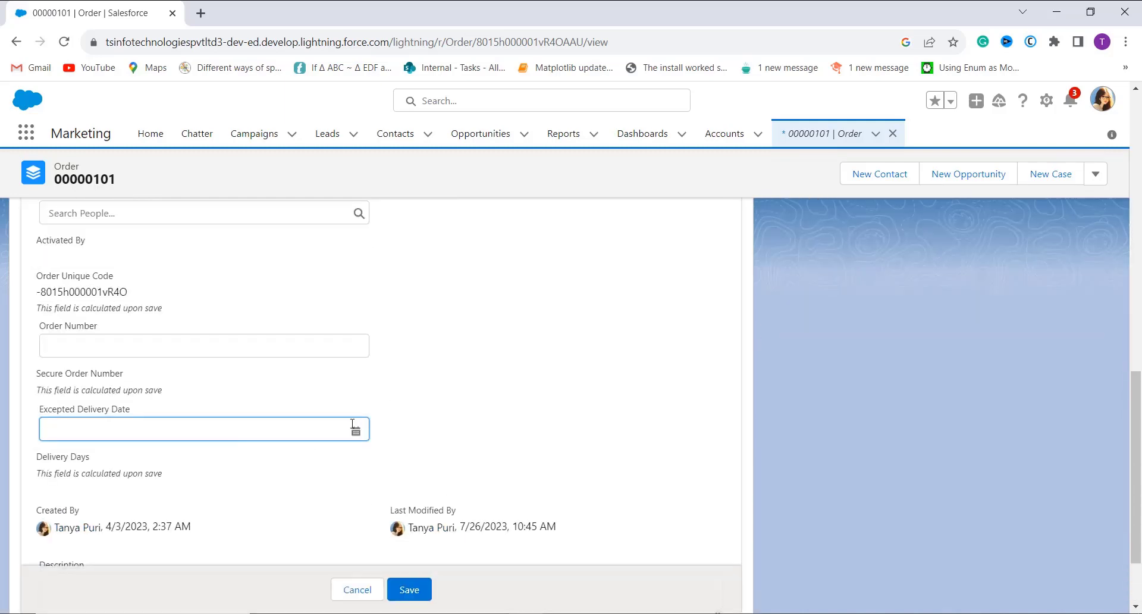
click(242, 442)
click(267, 230)
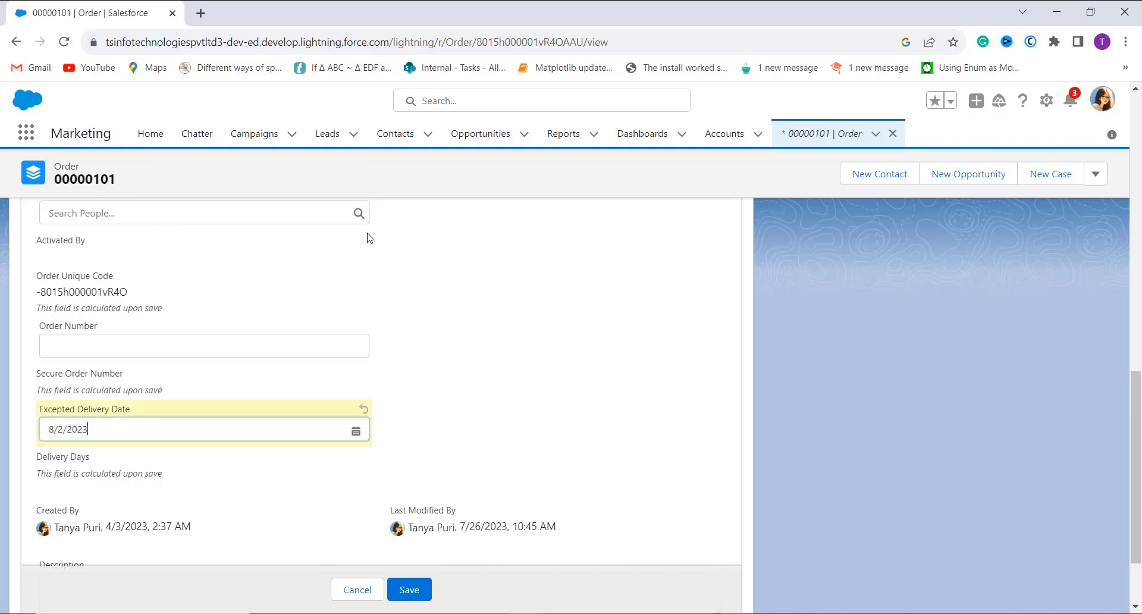
click(409, 590)
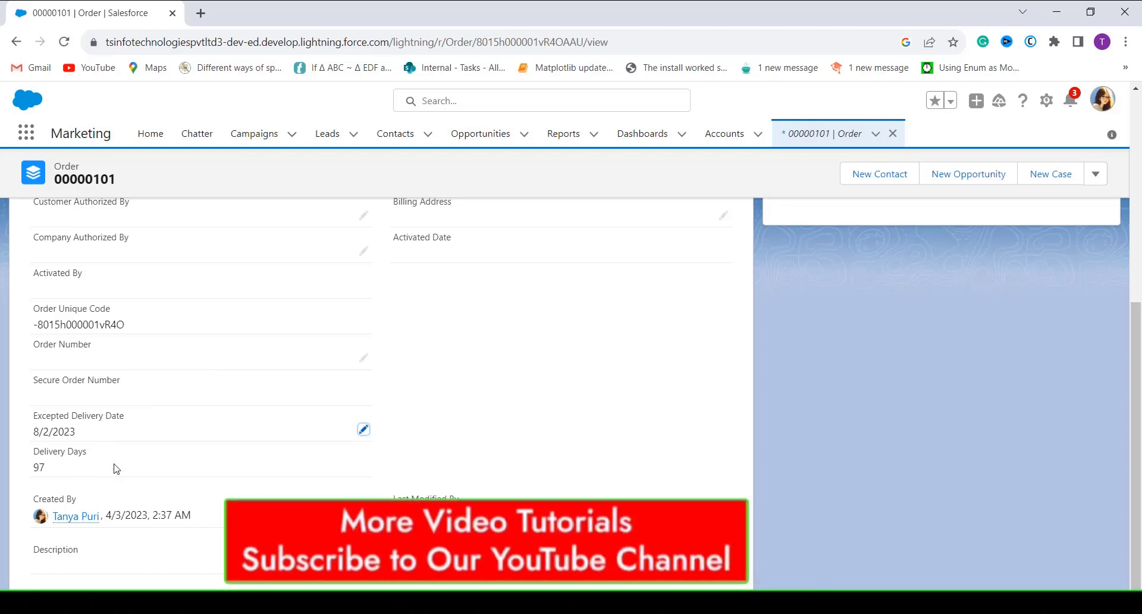
scroll(429, 405, up, 2)
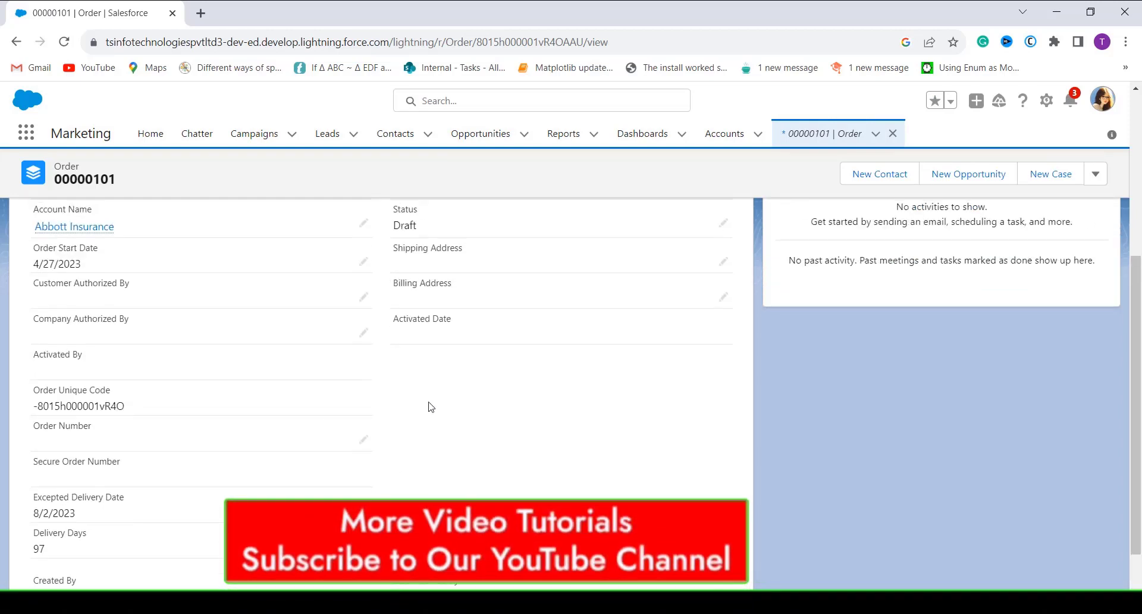
scroll(142, 440, up, 2)
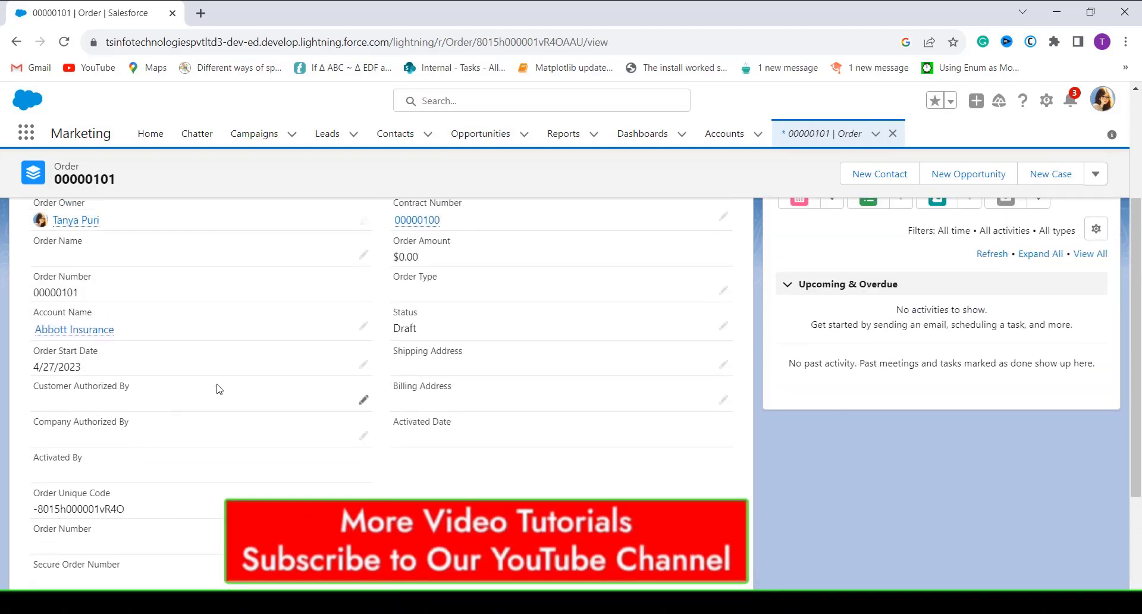
scroll(220, 386, down, 3)
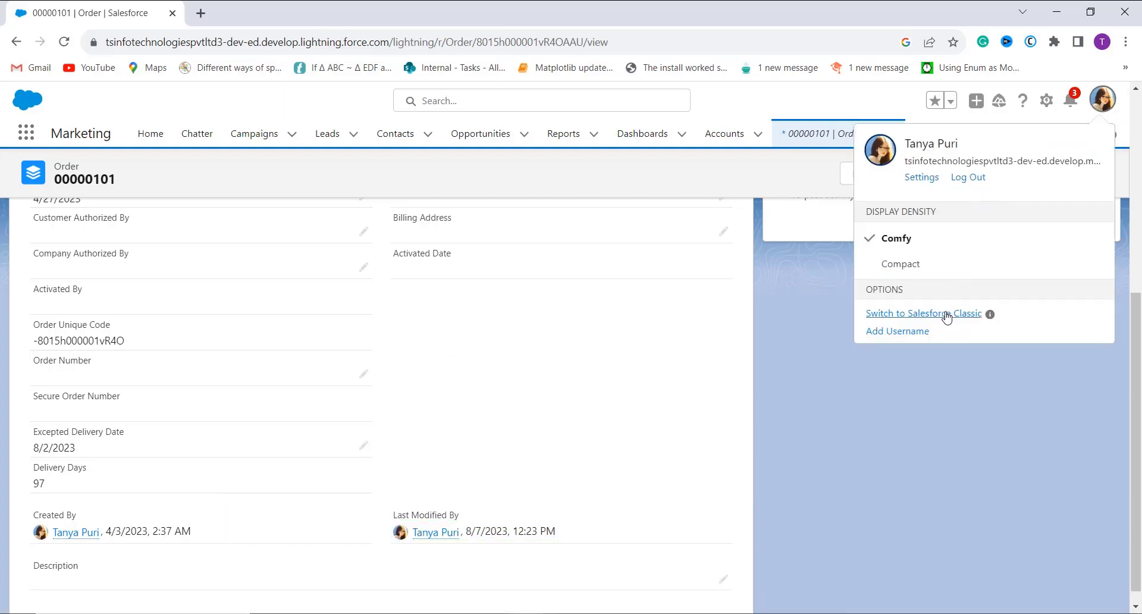
- Switch to Salesforce Classic and bring up Setup's Build > Customize options
click(947, 319)
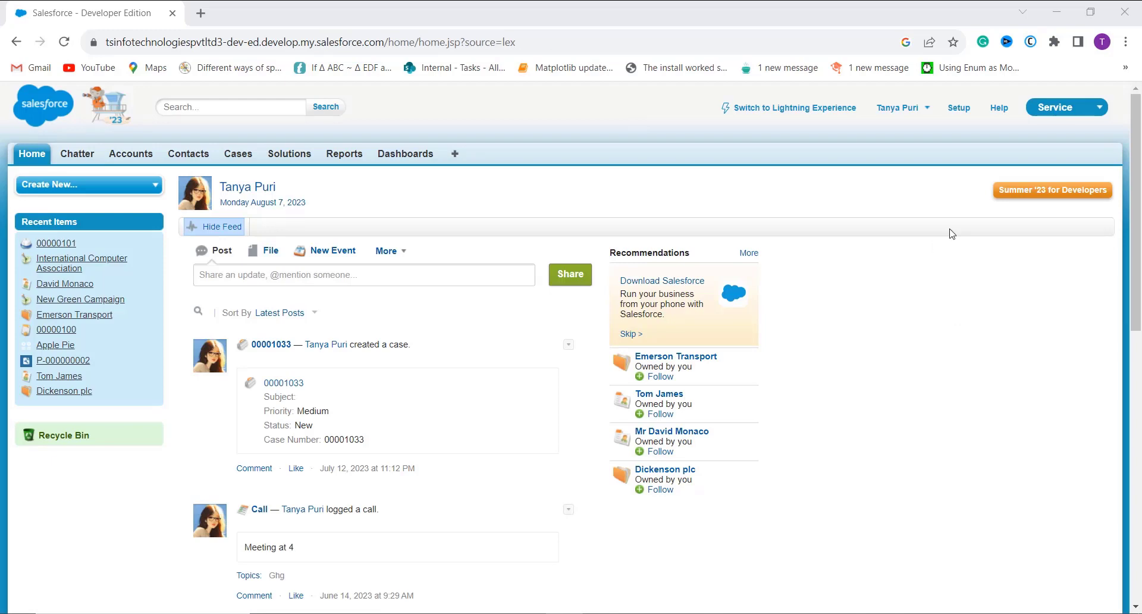
click(958, 109)
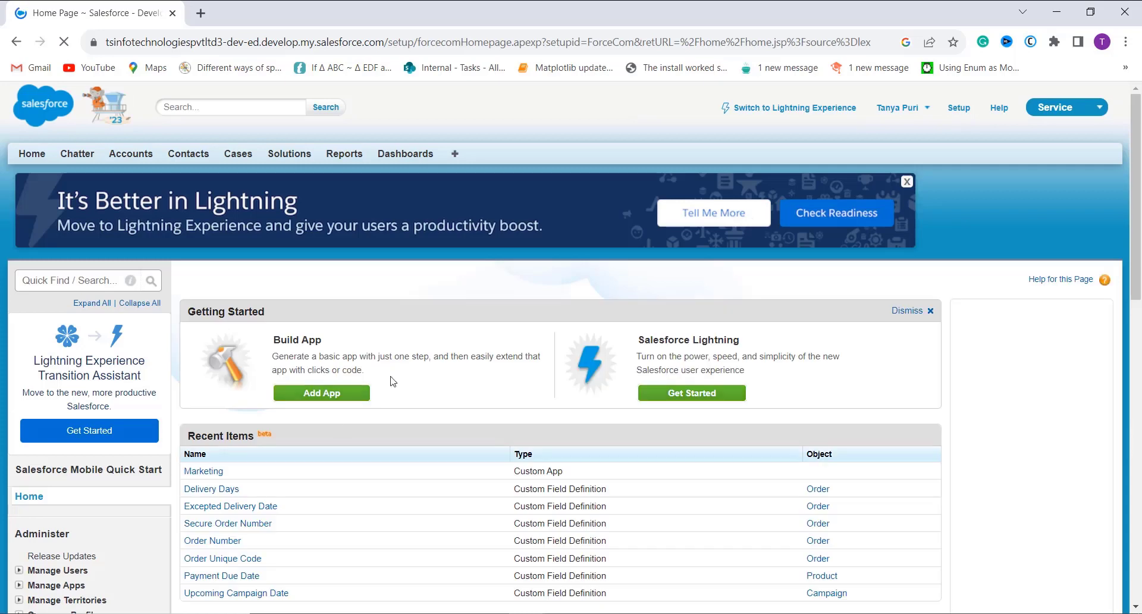
scroll(336, 430, down, 5)
scroll(337, 432, down, 5)
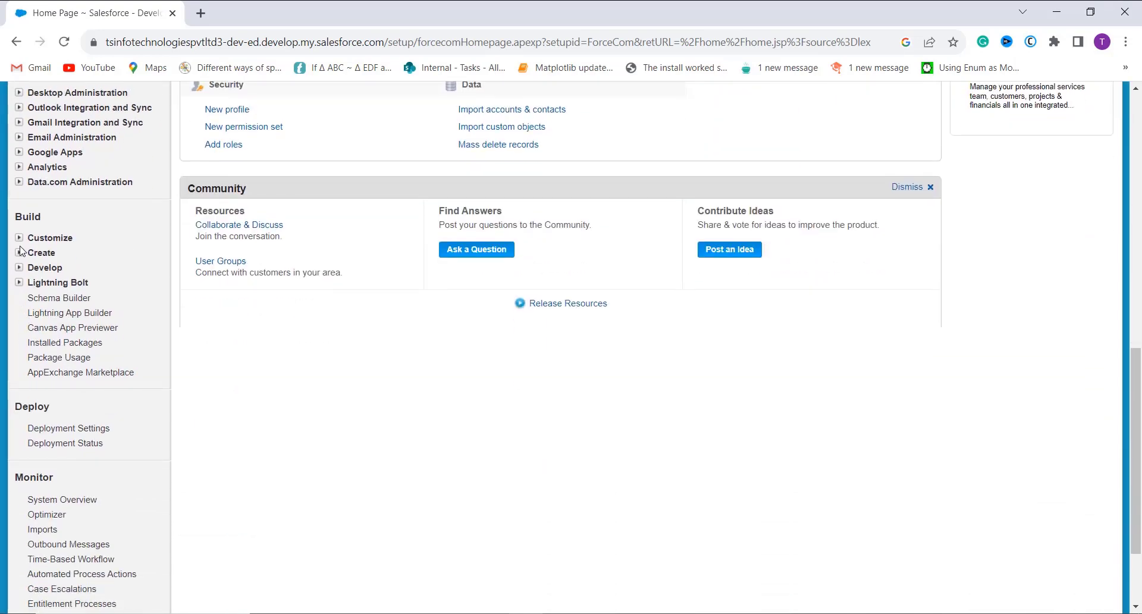
- Expand Build > Customize > Leads and open the Lead Fields list
click(19, 239)
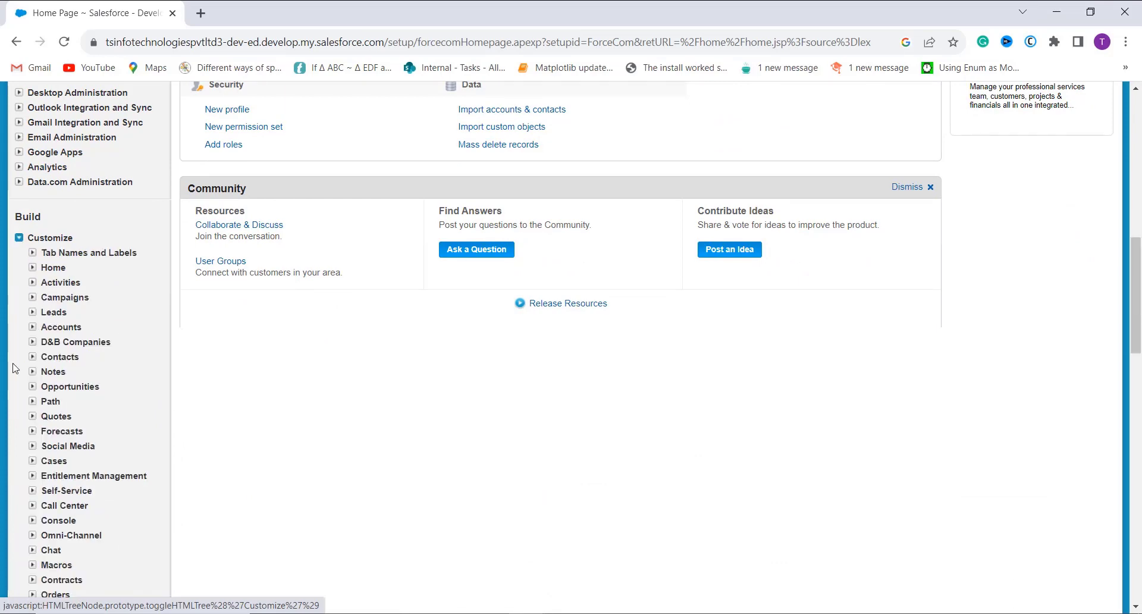
scroll(16, 366, down, 1)
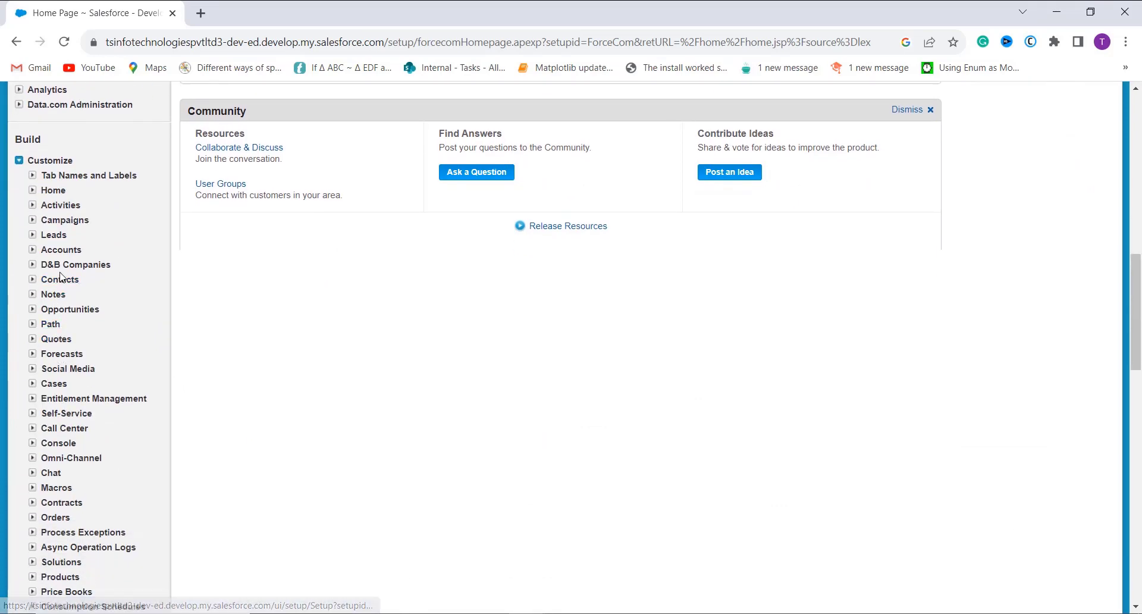
scroll(58, 314, down, 2)
scroll(61, 278, up, 1)
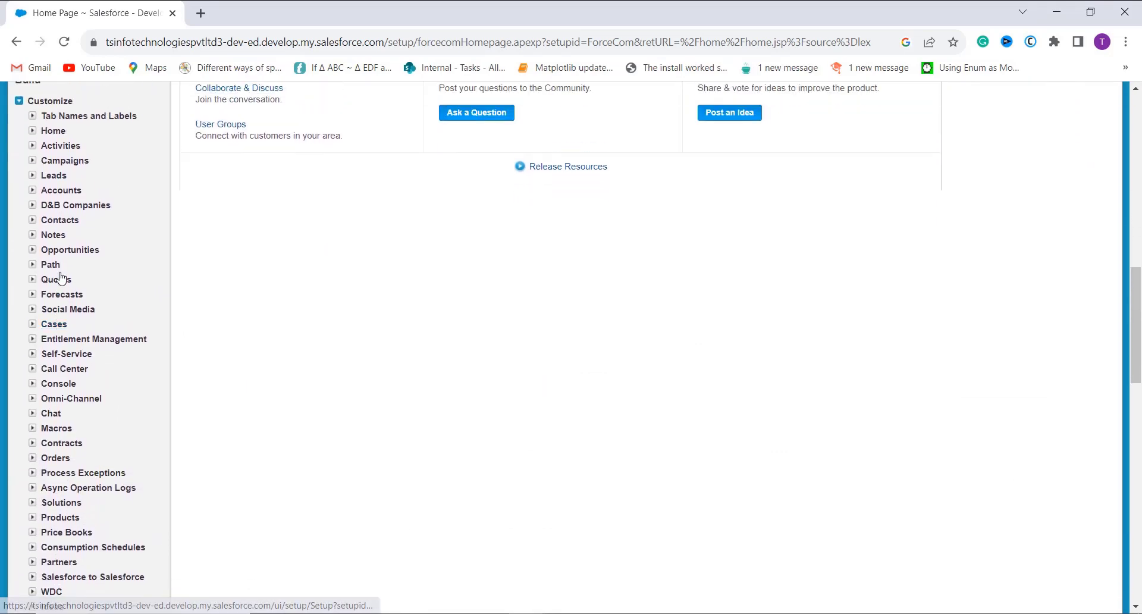
click(33, 175)
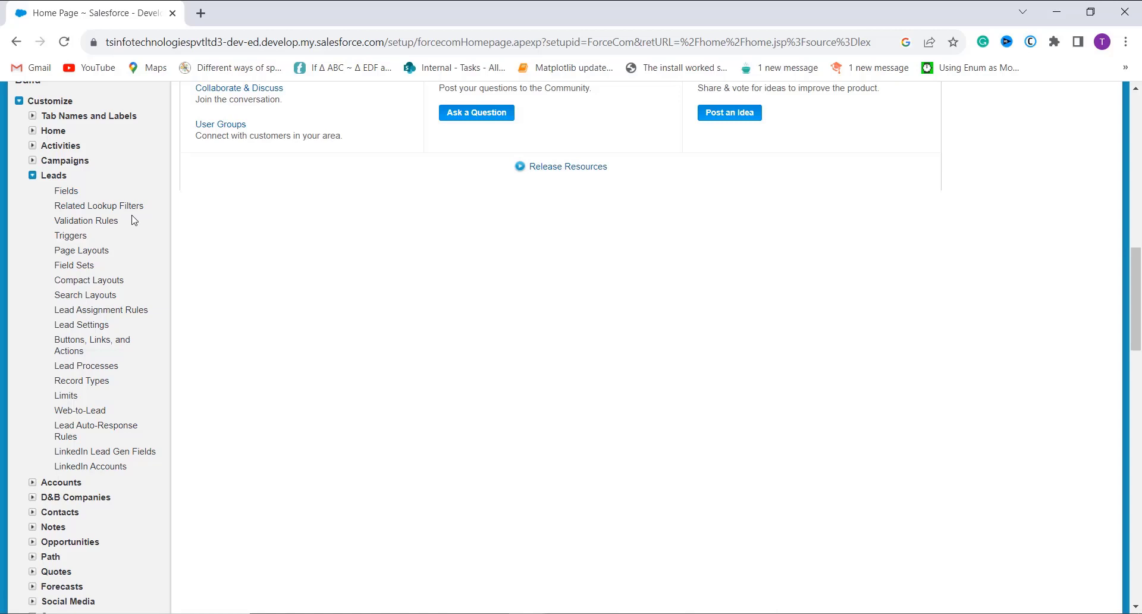
click(76, 199)
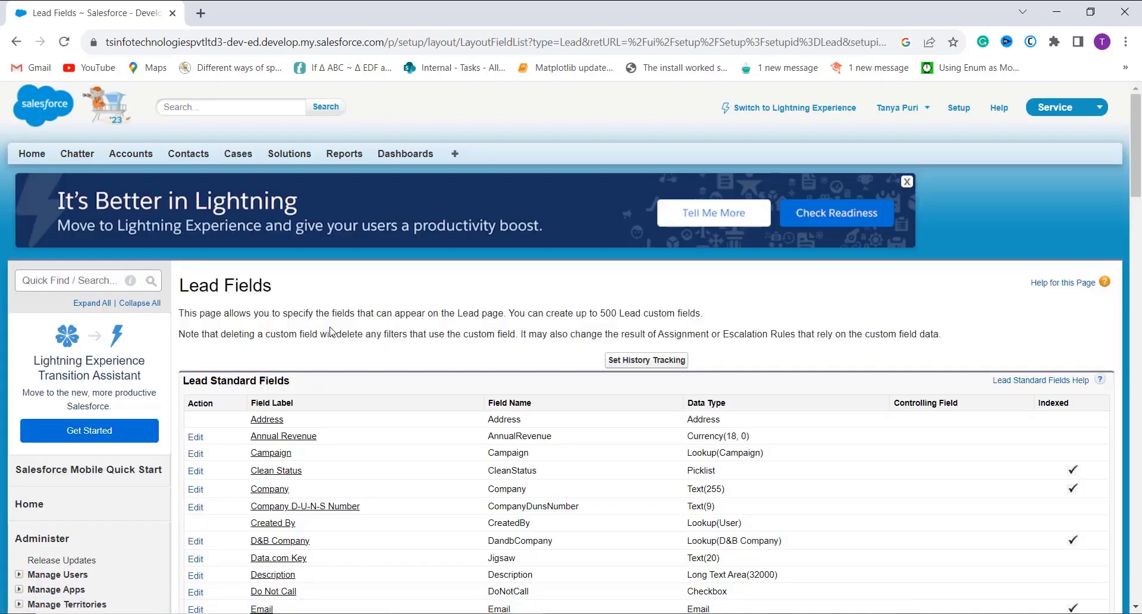
- Start a new Lead custom field and select the Formula data type
scroll(425, 367, down, 4)
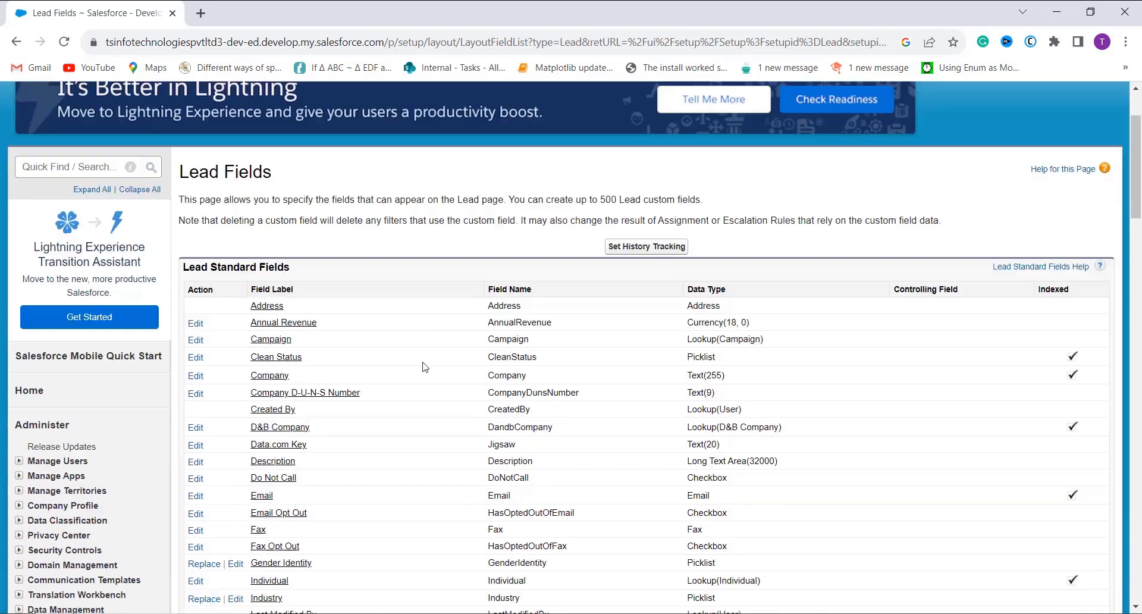
scroll(425, 367, down, 4)
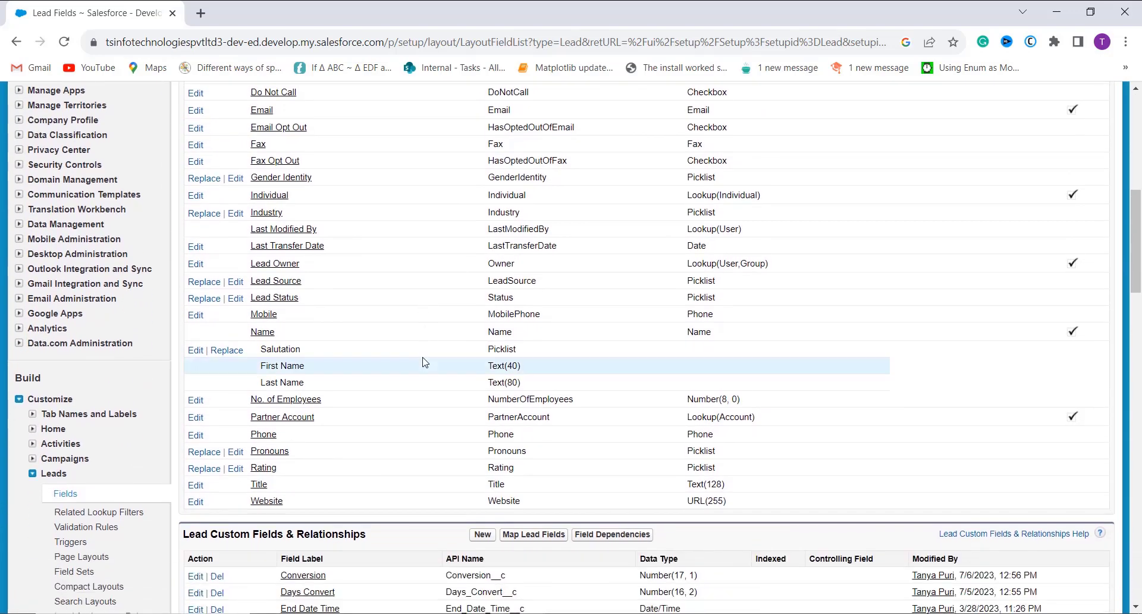
scroll(425, 362, down, 2)
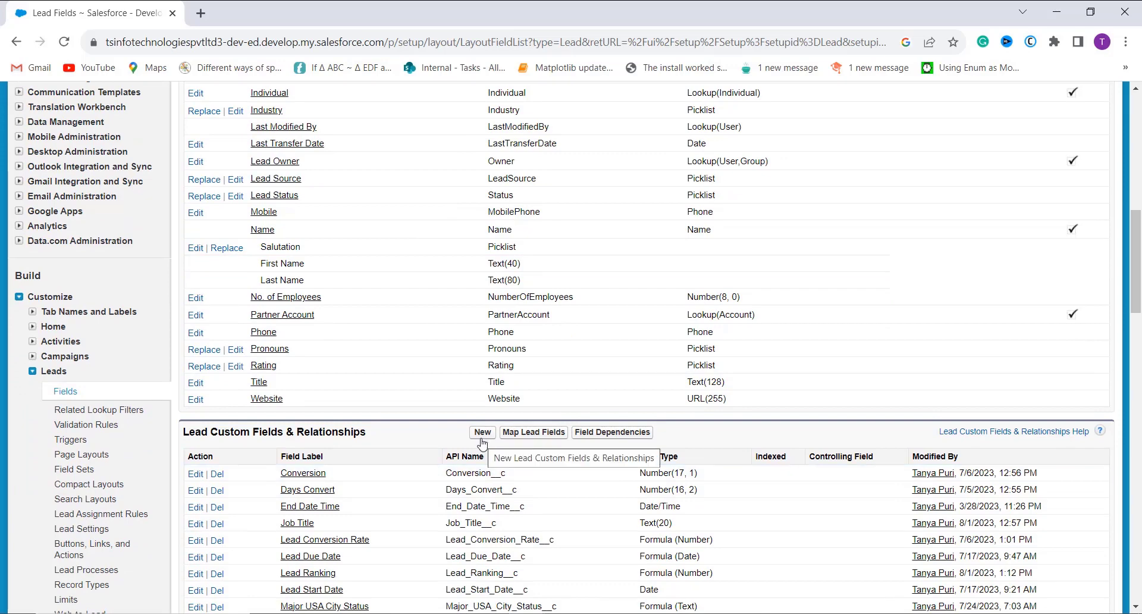
click(482, 432)
scroll(610, 356, down, 2)
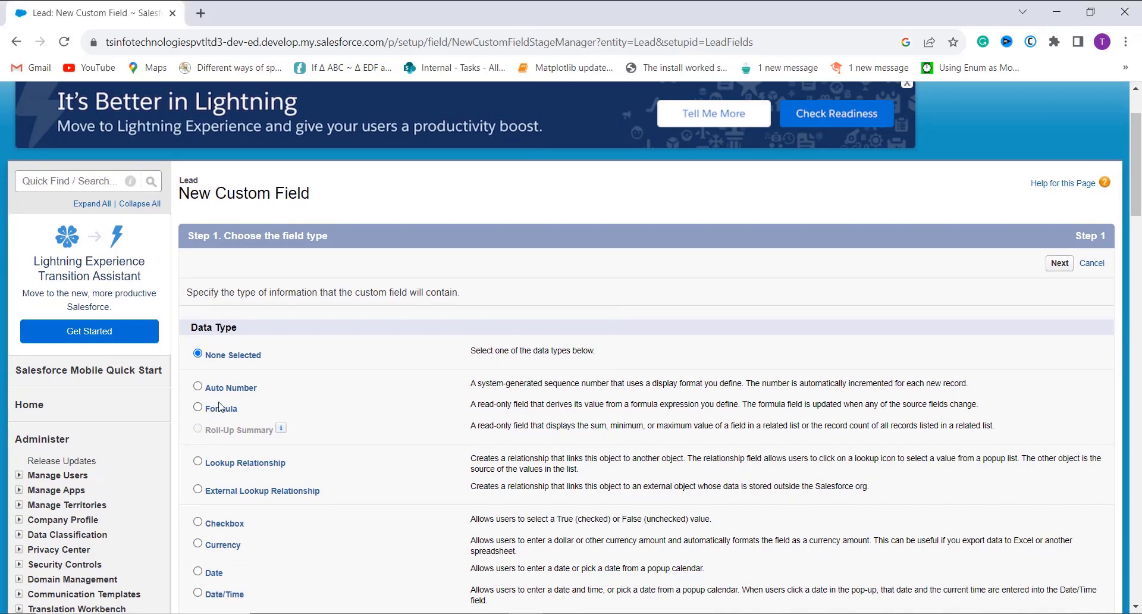
click(198, 408)
- Name the new Lead formula field 'Total Days' with field name Total_Days
click(1060, 263)
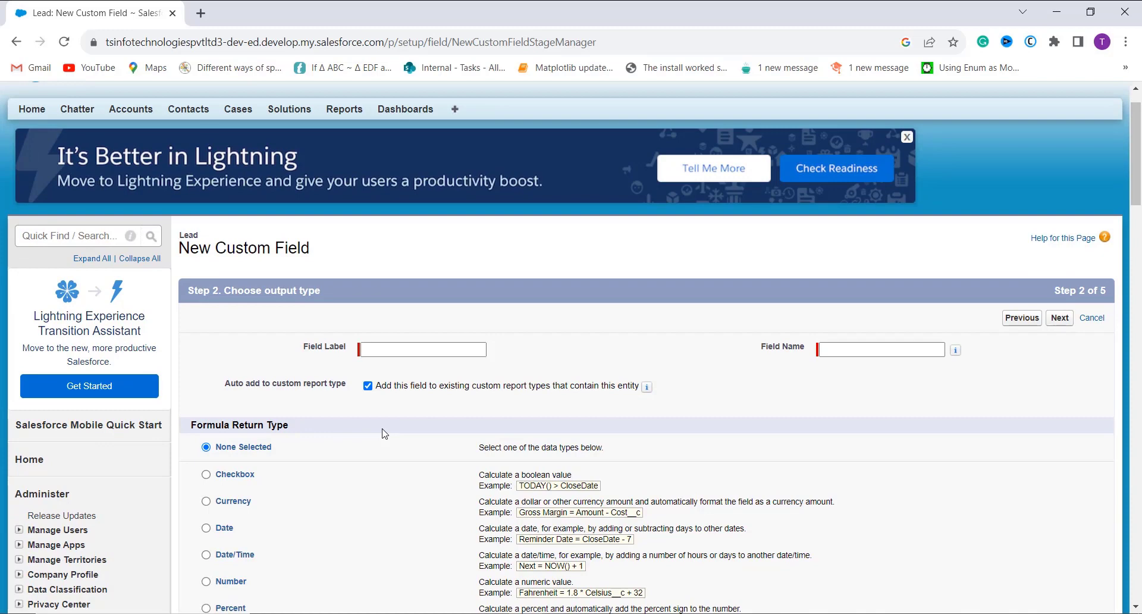
click(370, 347)
text(Total Days)
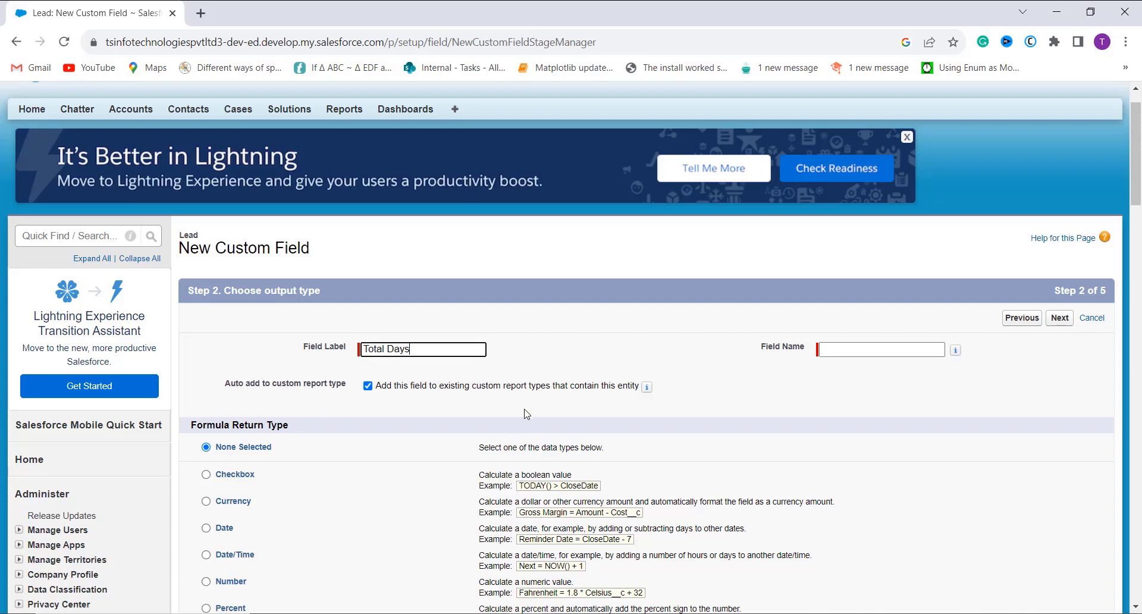
scroll(654, 381, down, 1)
click(840, 317)
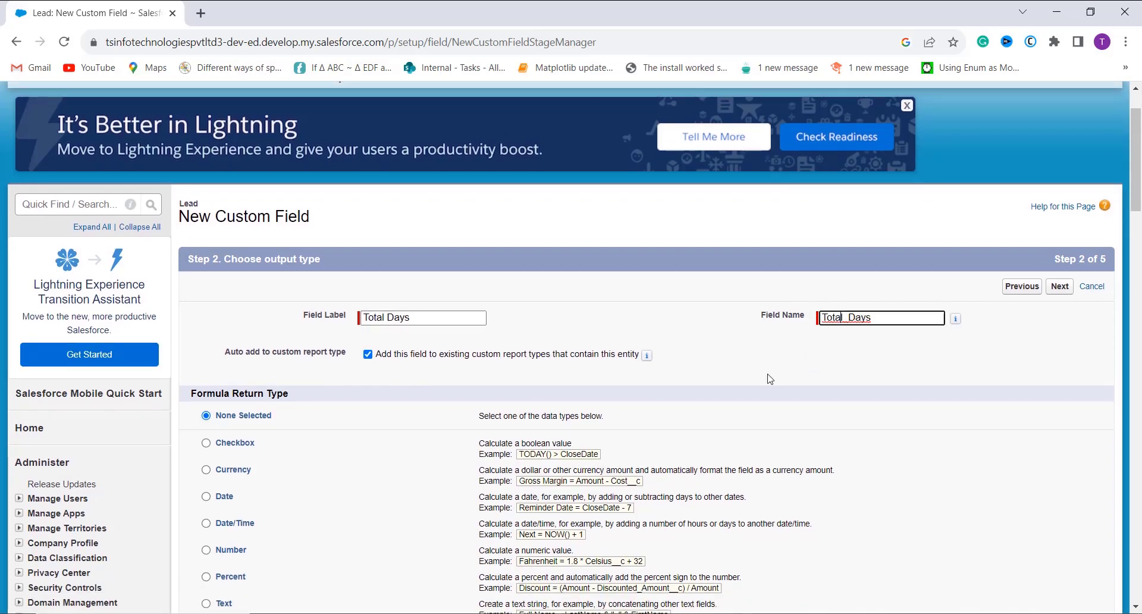
- Set the return type to Number with 0 decimal places and continue to formula entry
scroll(713, 345, down, 2)
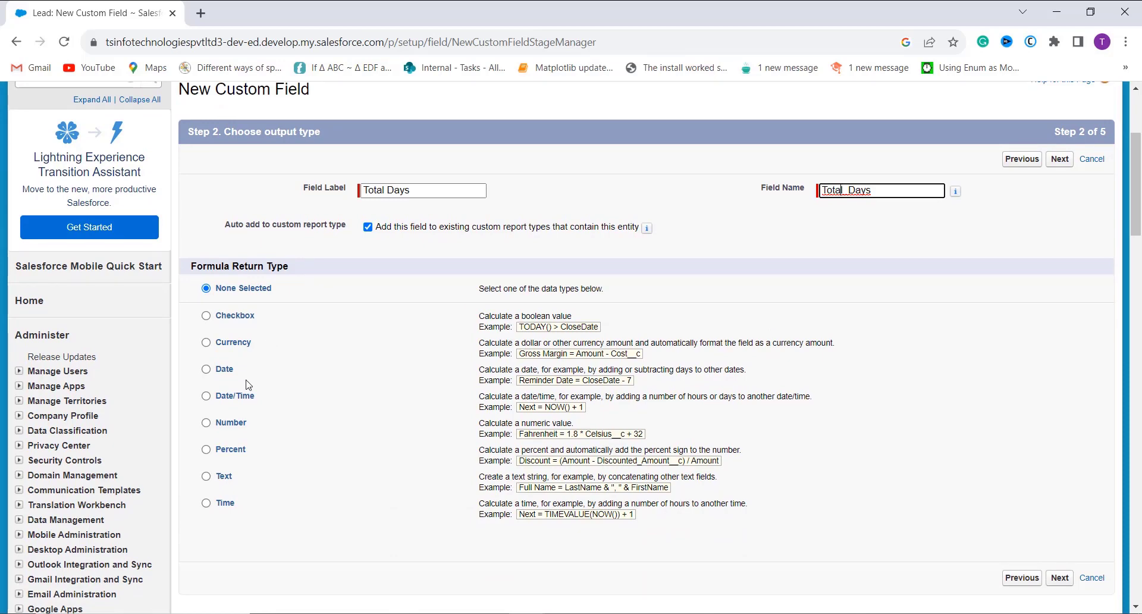
click(242, 428)
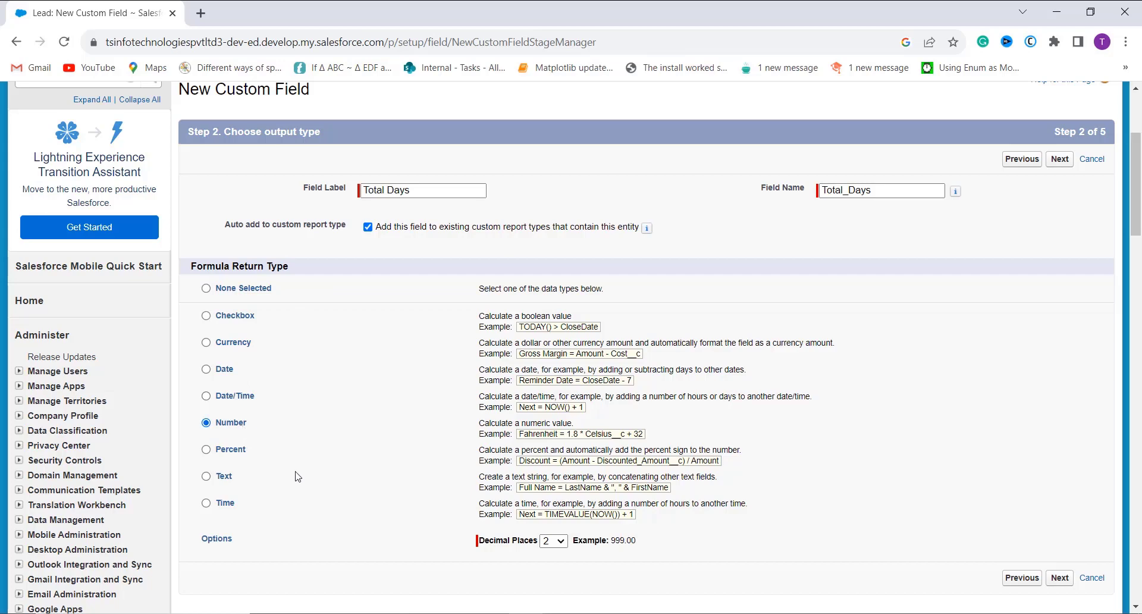
scroll(486, 457, down, 1)
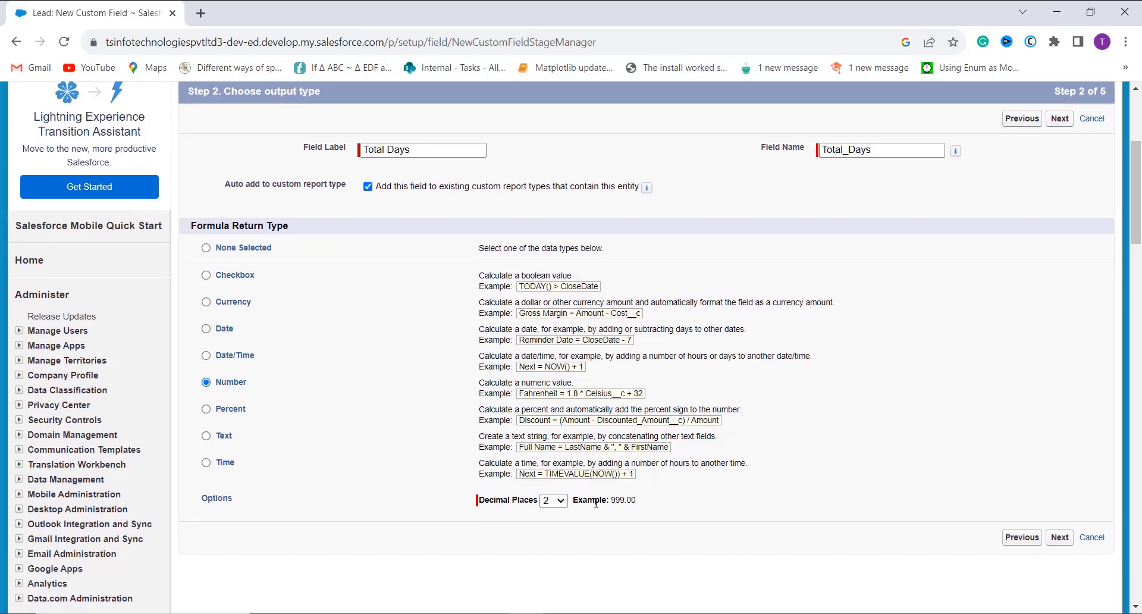
click(553, 500)
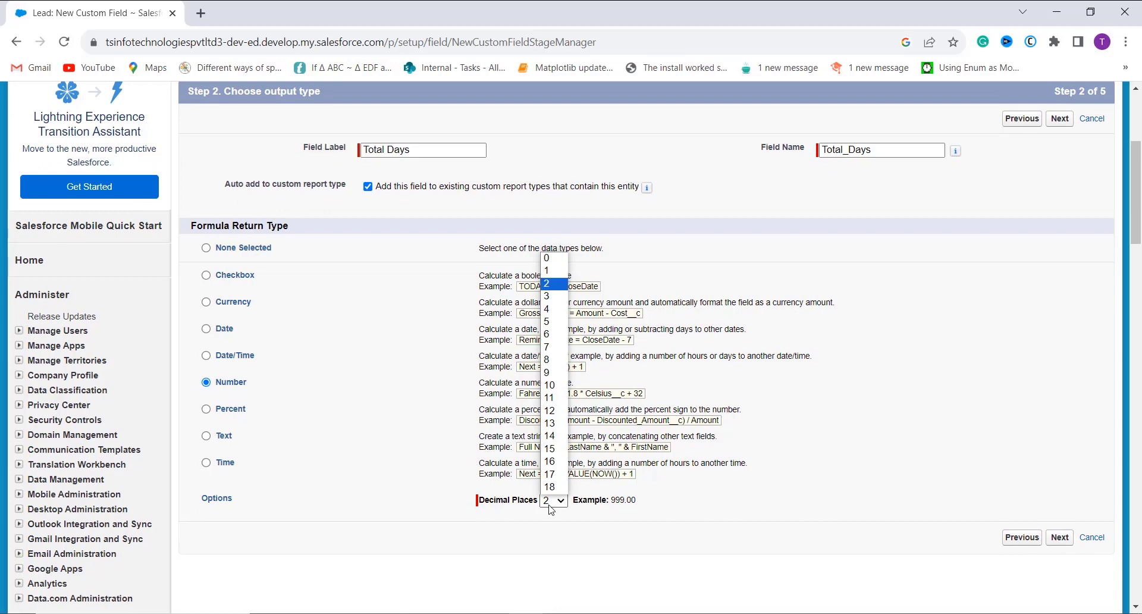
click(551, 260)
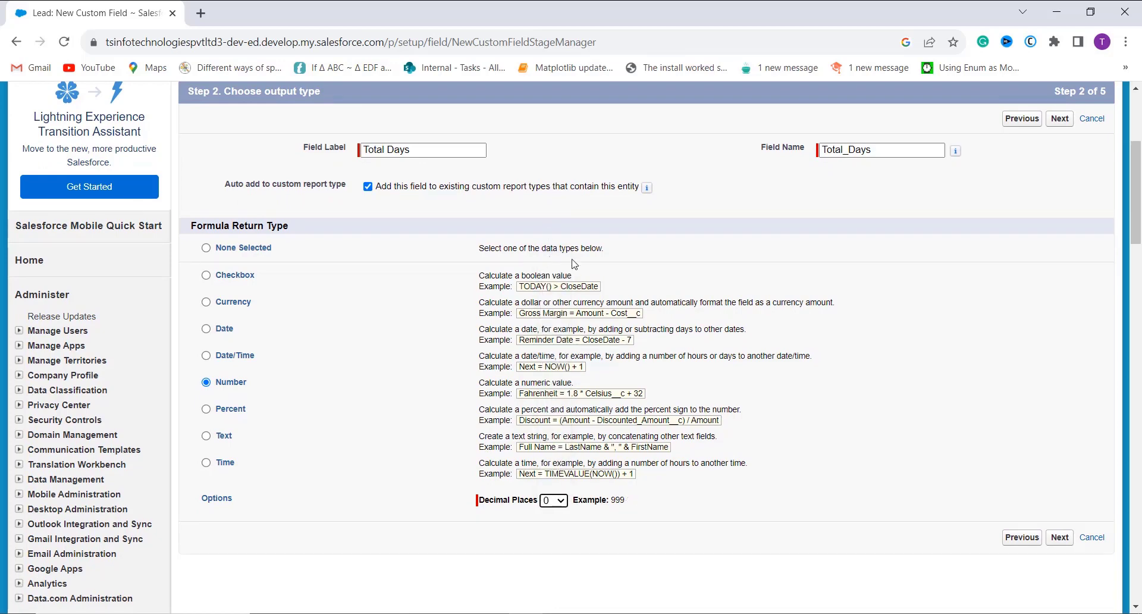
click(1060, 537)
- Paste DATEVALUE(End_Date_Time__c) - DATEVALUE(Start_Date_Time__c) into the Advanced Formula box
scroll(821, 405, down, 1)
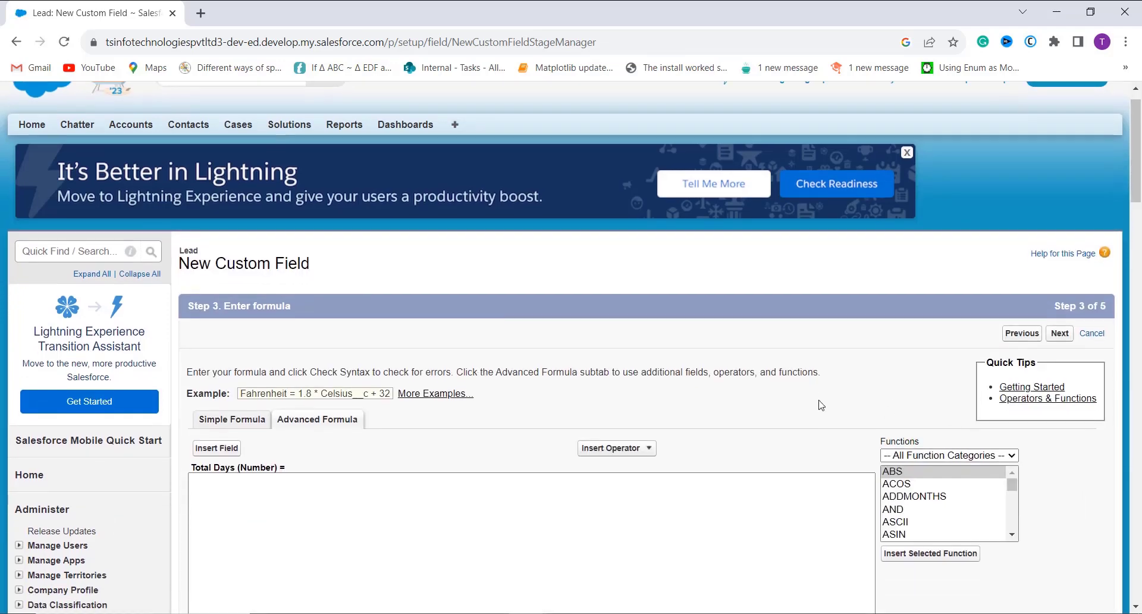
scroll(820, 404, down, 2)
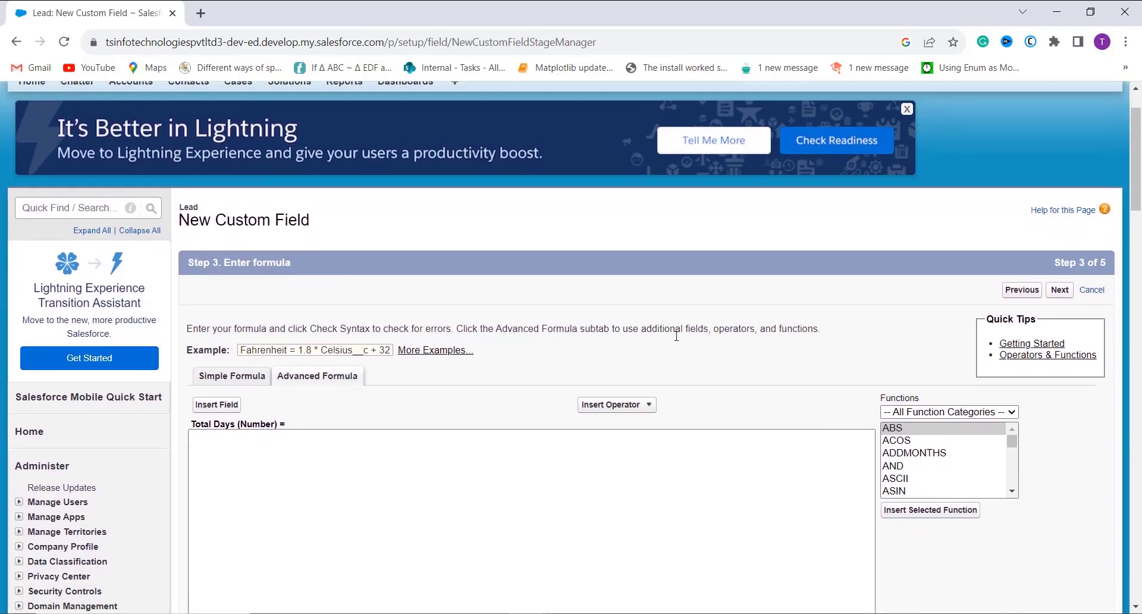
scroll(676, 336, down, 3)
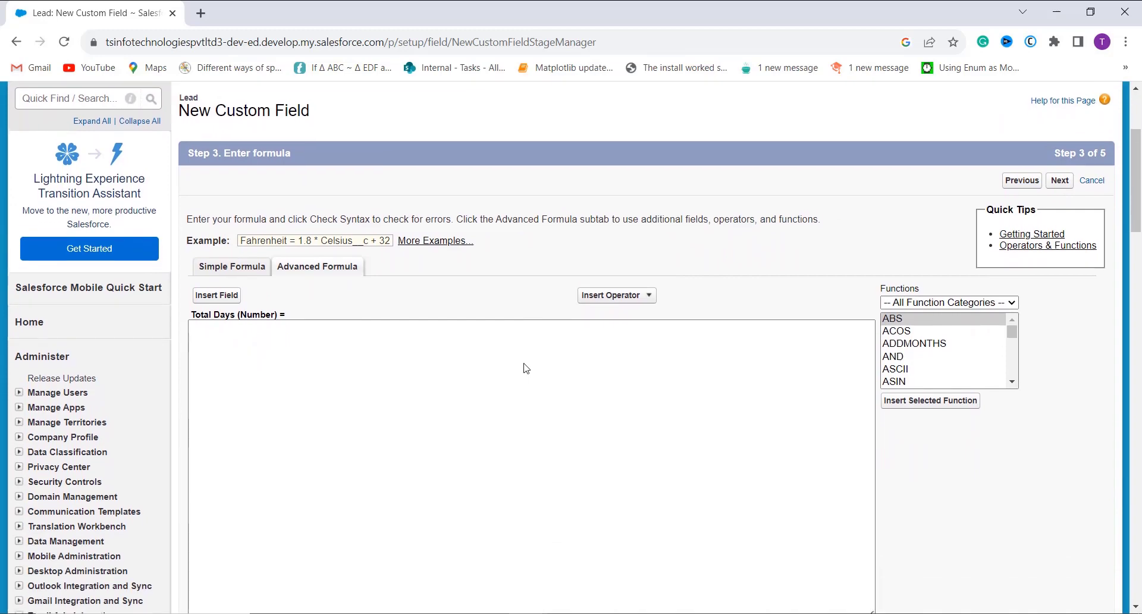
scroll(526, 368, down, 1)
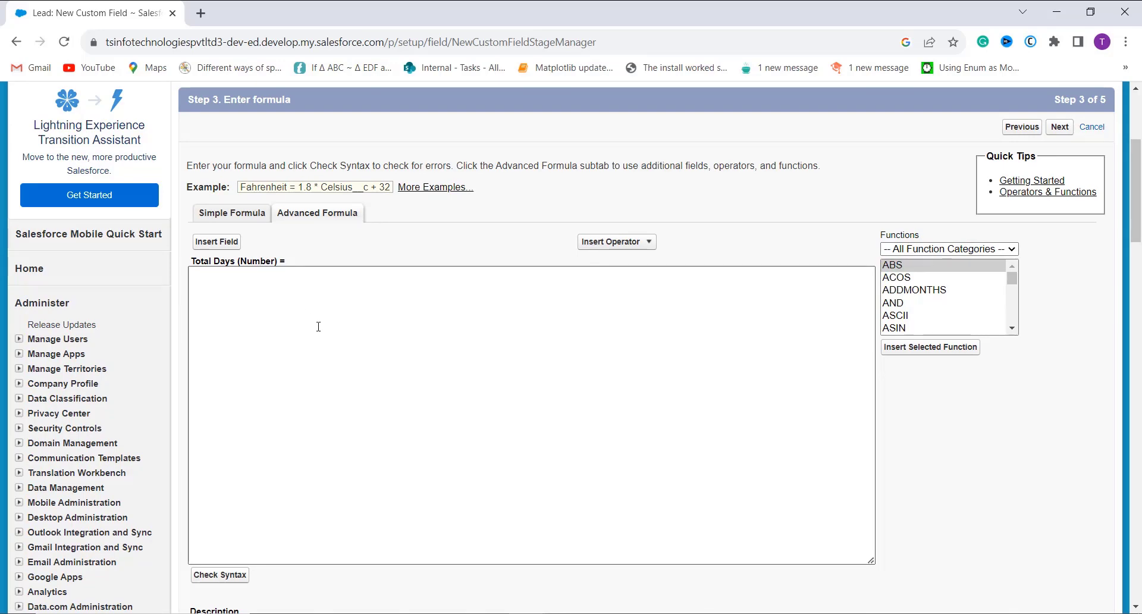
text(DATEVALUE(End_Date_Time__c) -   DATEVALUE(Start_Date_Time__c))
scroll(604, 265, up, 1)
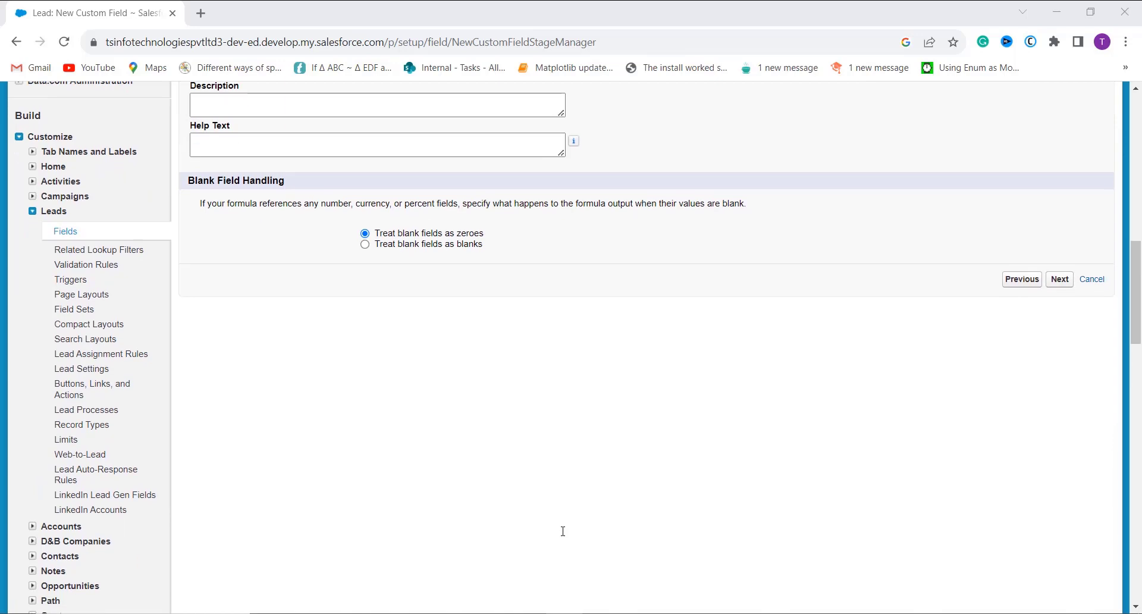
scroll(563, 531, up, 10)
scroll(563, 530, up, 1)
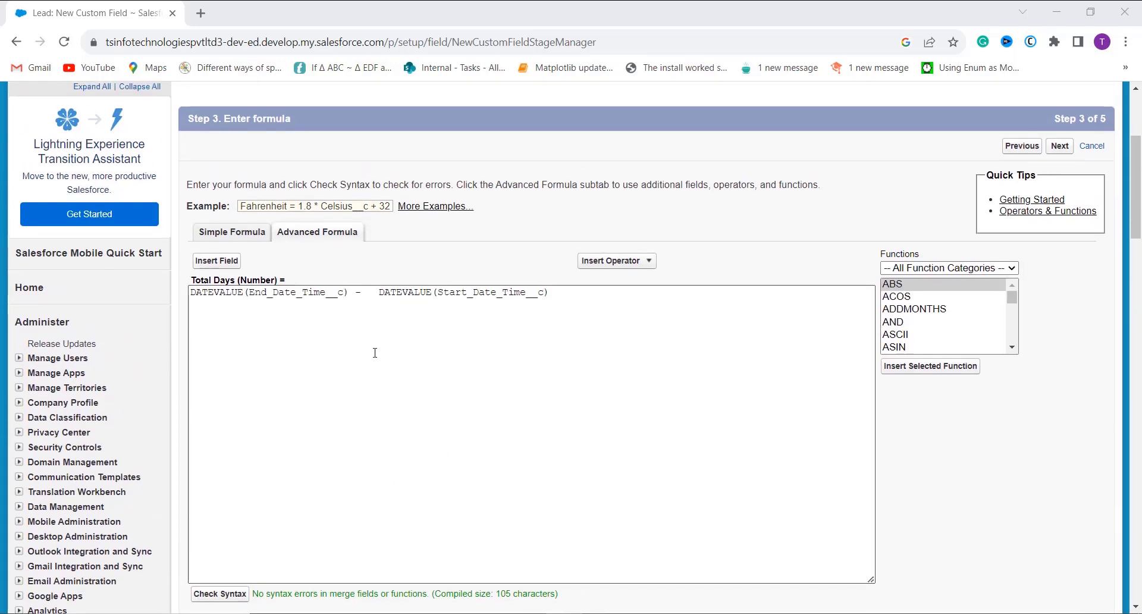
- Confirm the formula passes the syntax check and proceed to field-level security
double_click(358, 292)
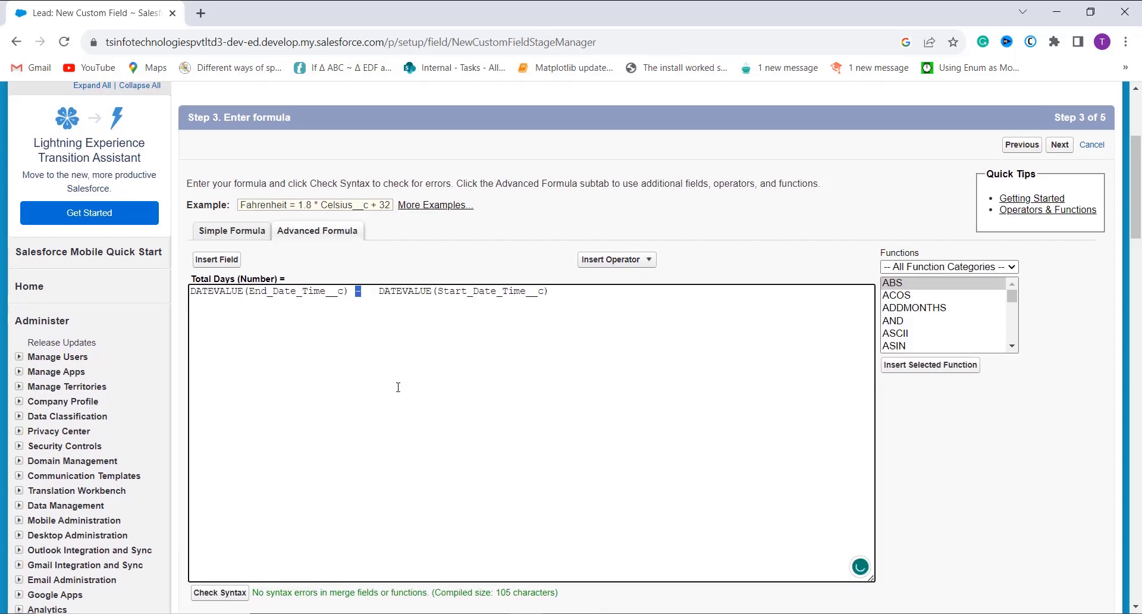
scroll(244, 521, down, 1)
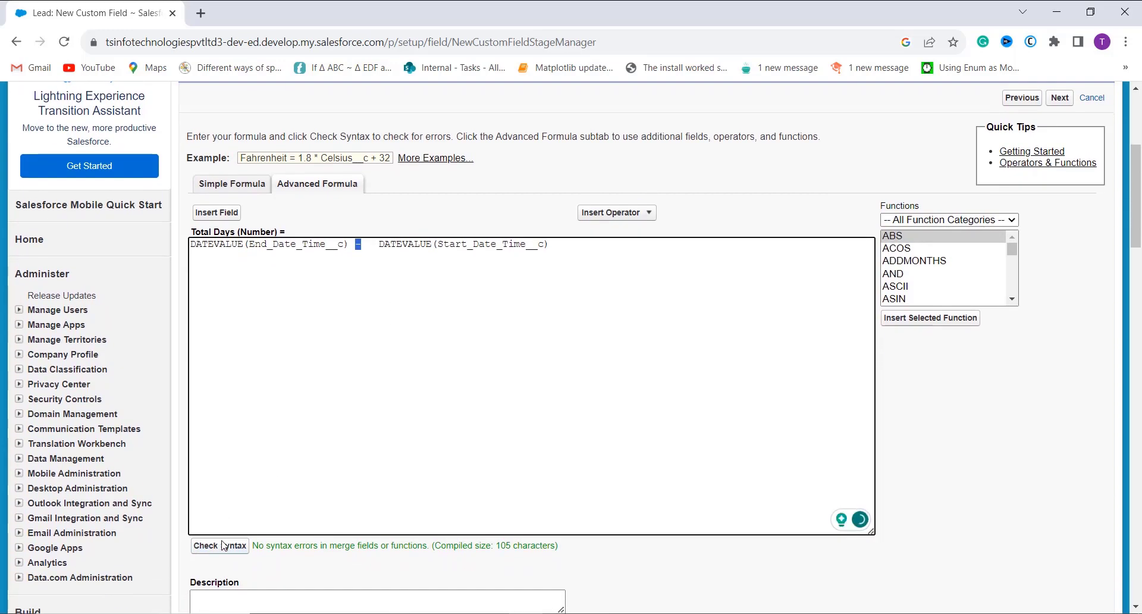
scroll(420, 446, down, 2)
scroll(409, 438, down, 3)
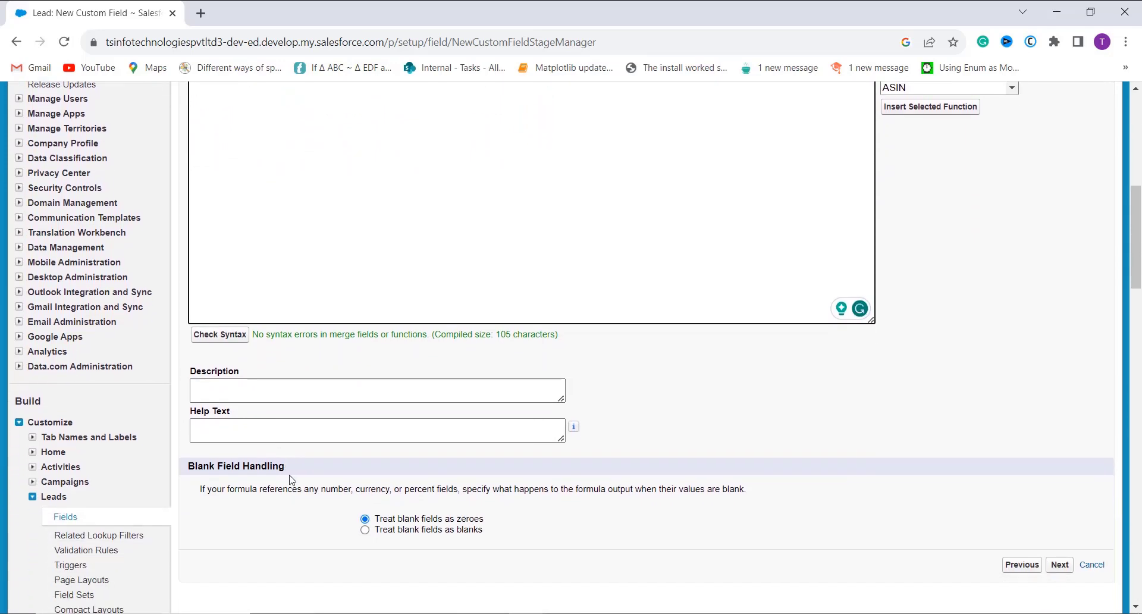
scroll(886, 333, up, 5)
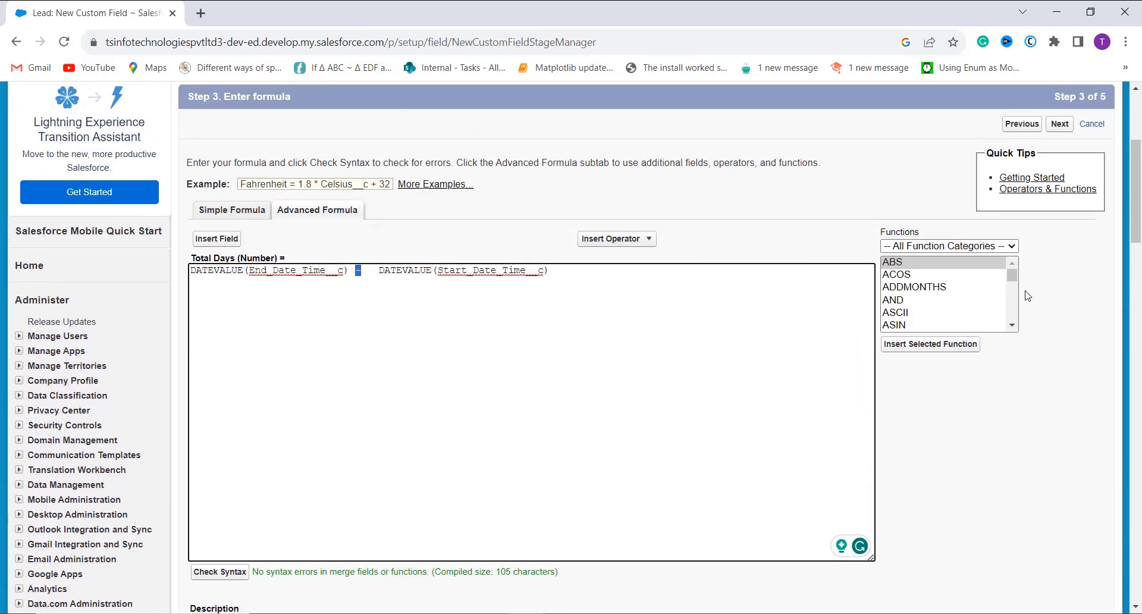
click(1060, 161)
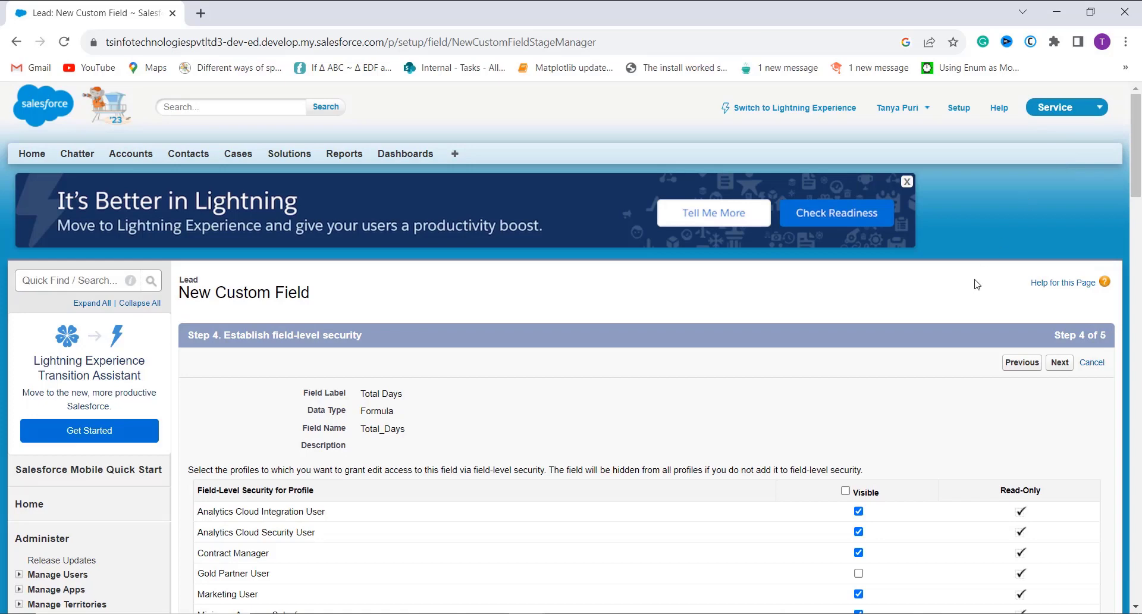
- Make Total Days visible to all profiles, save it on all four Lead layouts, then view All Tabs
scroll(981, 432, down, 1)
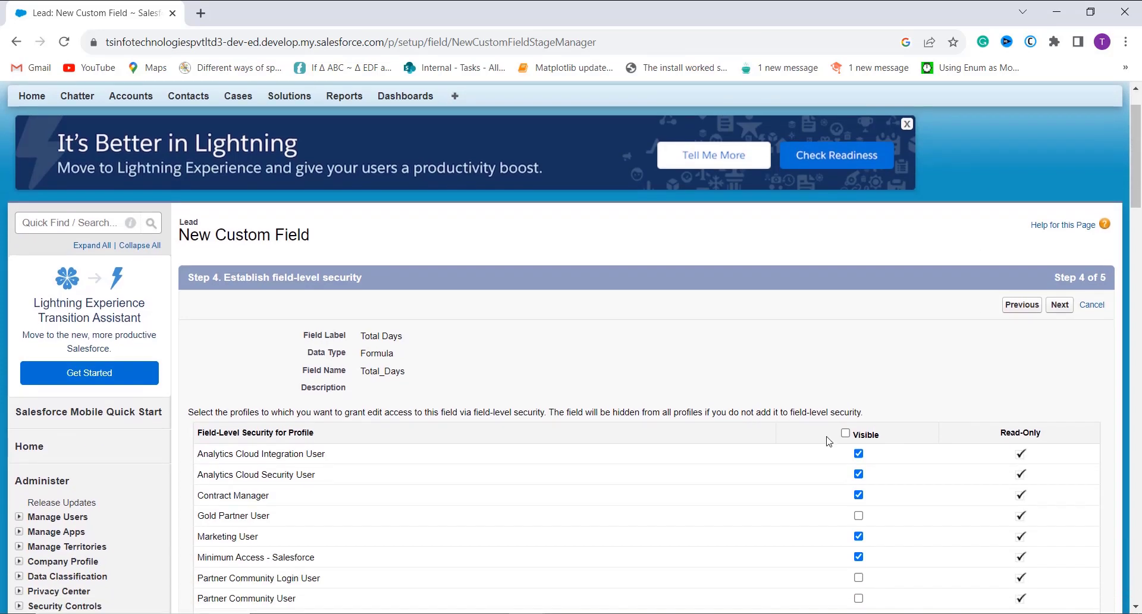
click(845, 434)
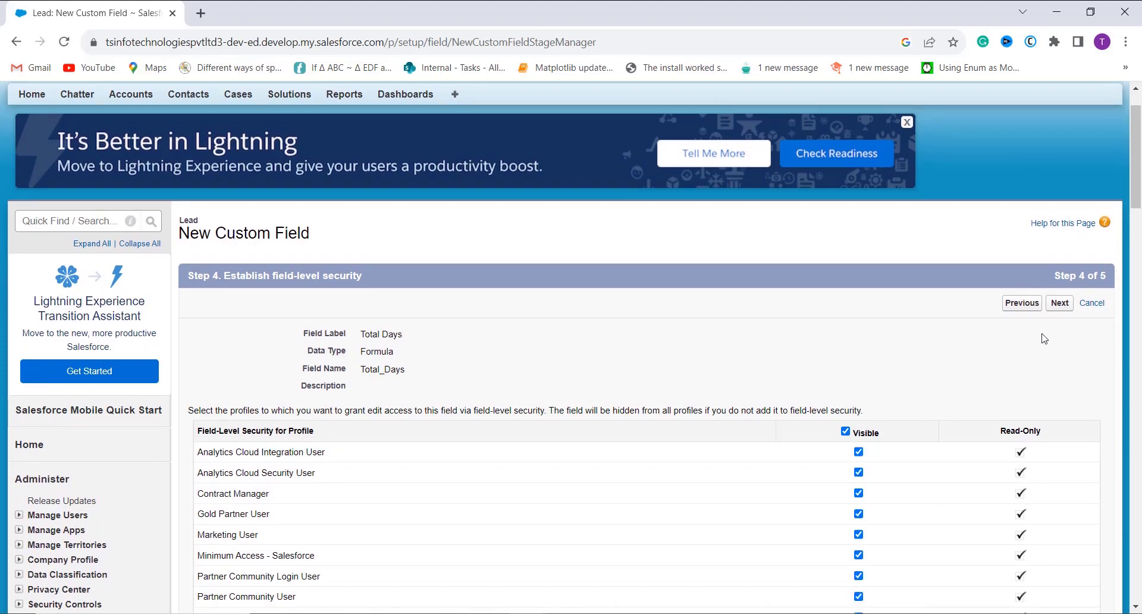
click(1061, 304)
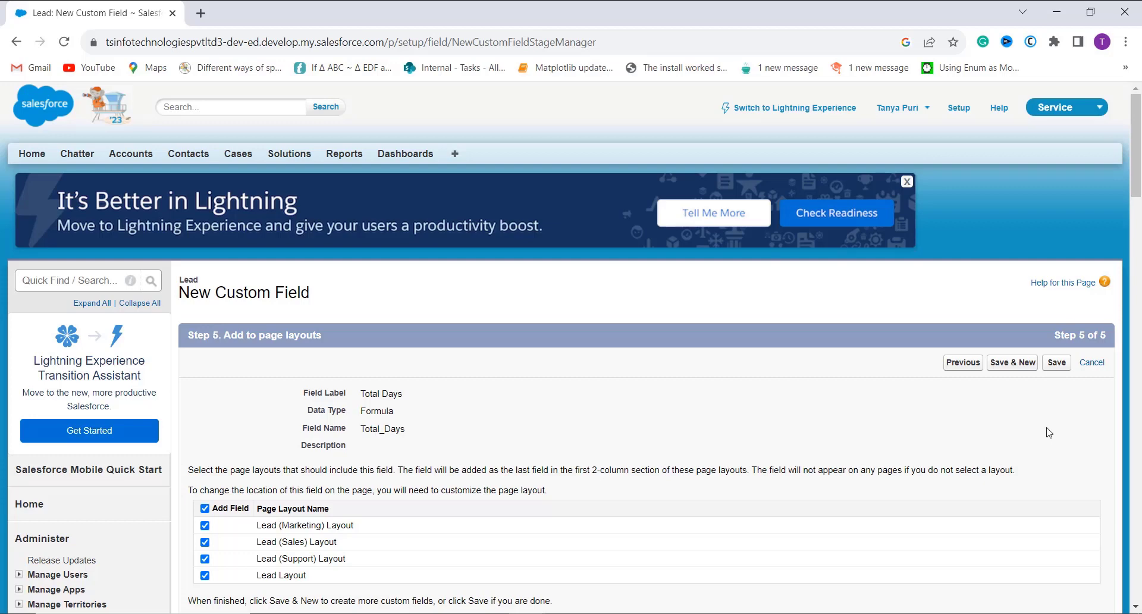
click(1059, 364)
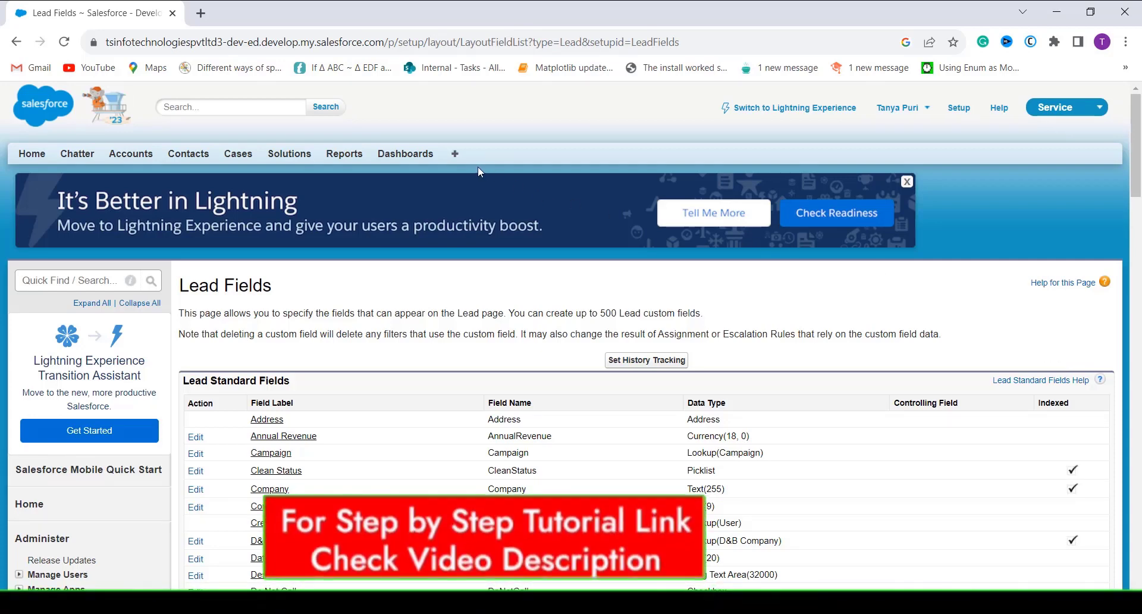
click(456, 156)
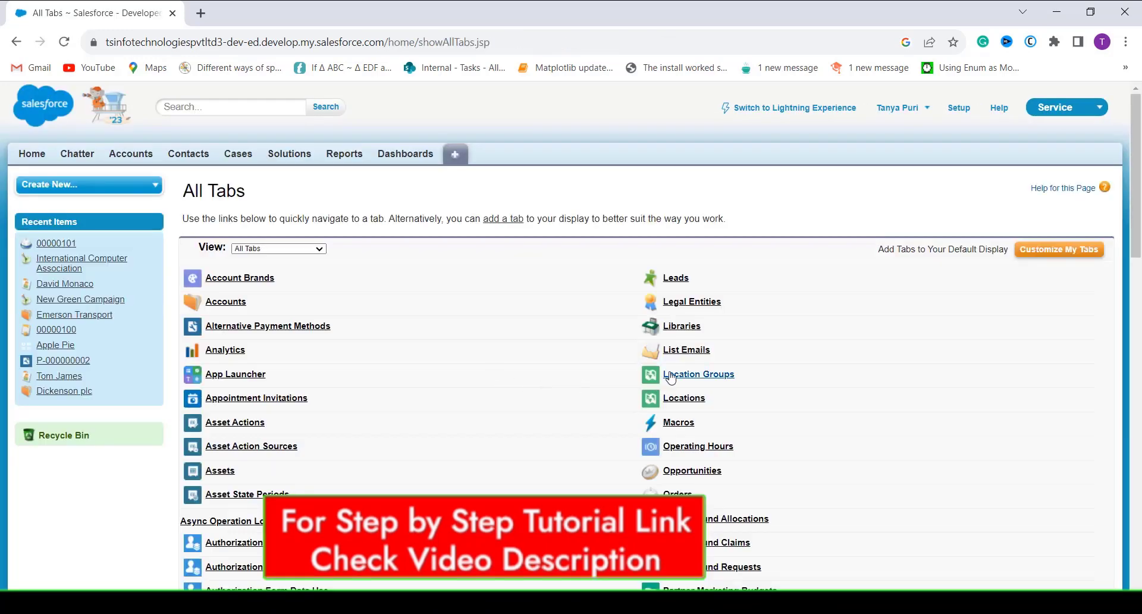
- Open a lead record from the Leads list in edit mode
click(677, 279)
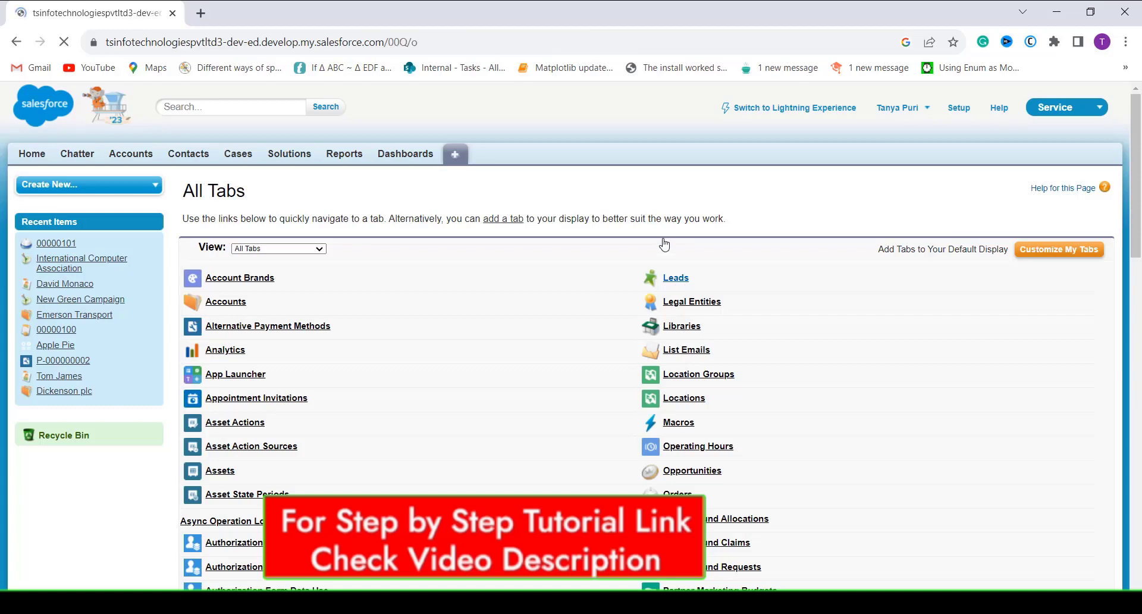
click(201, 311)
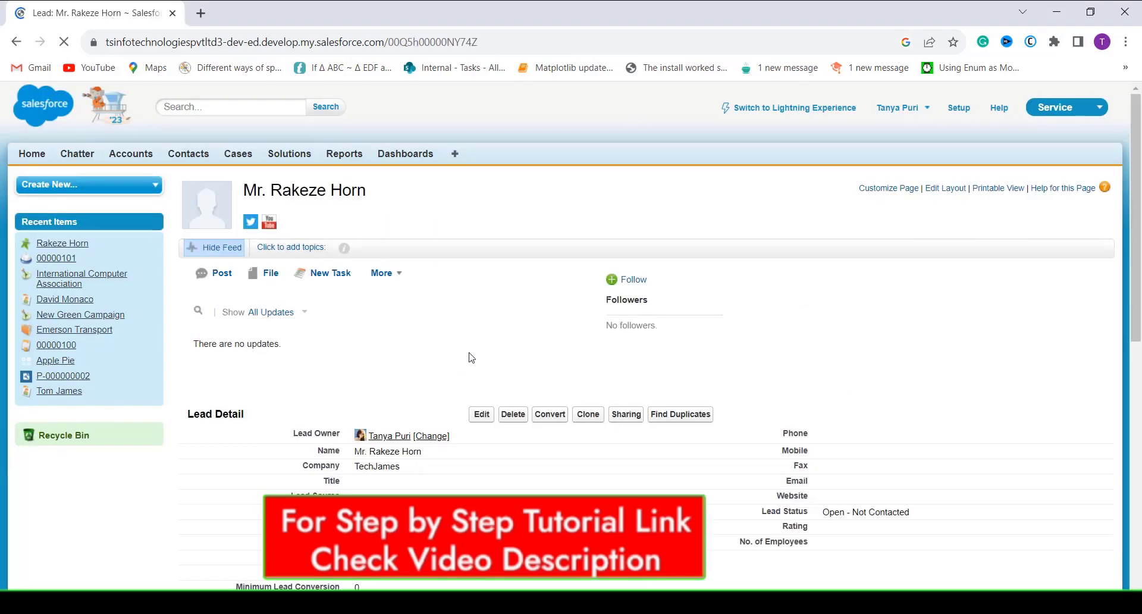
scroll(470, 360, down, 3)
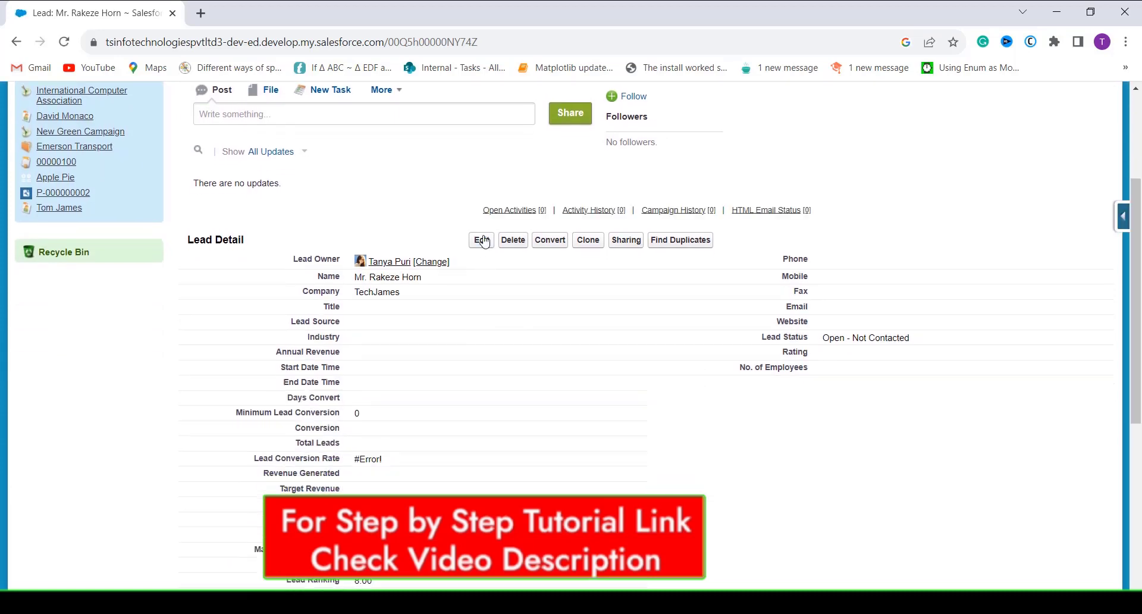
double_click(422, 374)
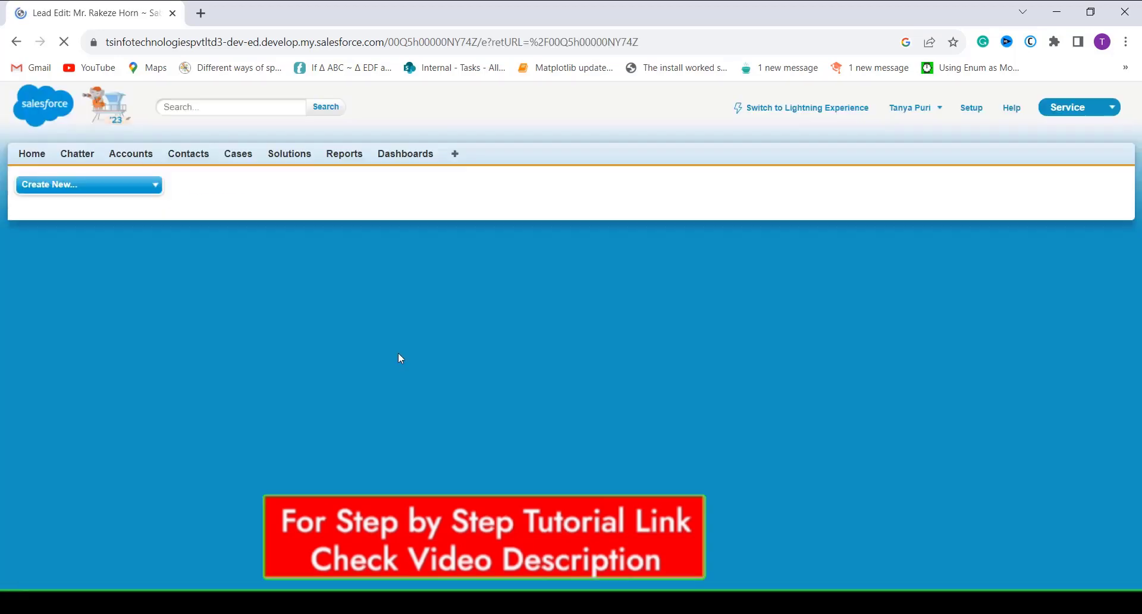
- Set Start Date Time to 4/4/2023 and End Date Time to 4/12/2023
click(404, 461)
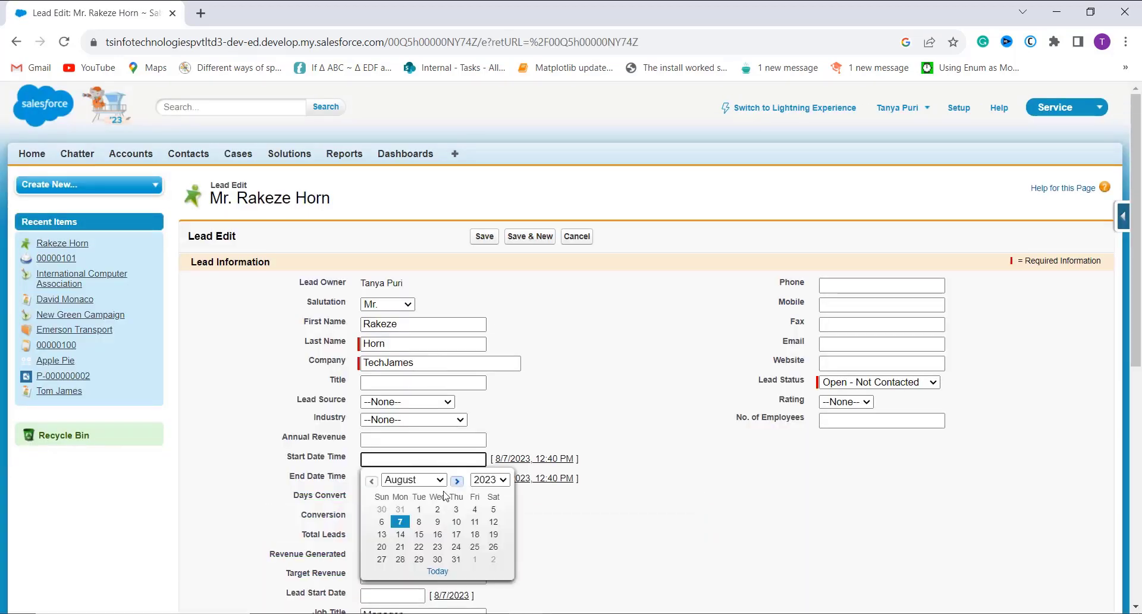
click(414, 480)
click(416, 518)
click(419, 521)
click(418, 478)
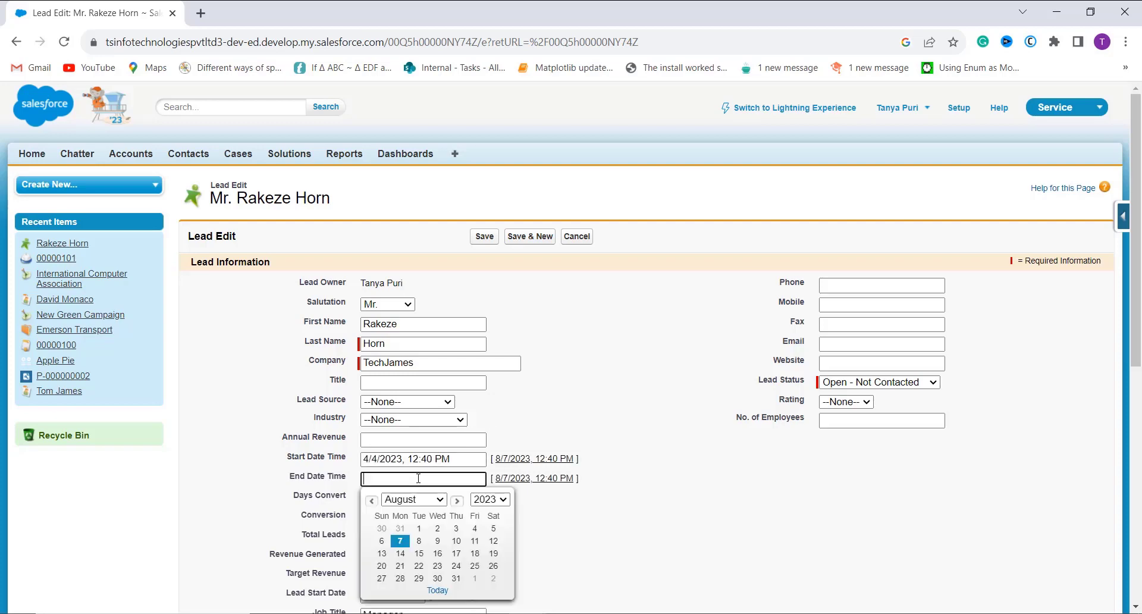
click(414, 499)
click(410, 538)
click(437, 553)
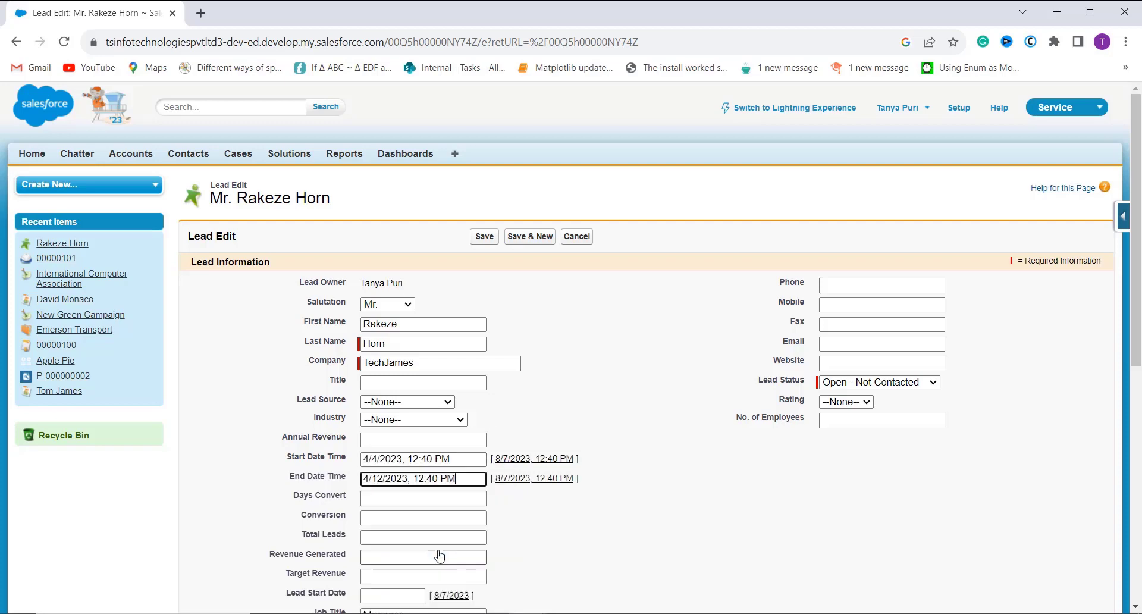
- Save the lead and confirm Total Days calculates to 8
click(484, 237)
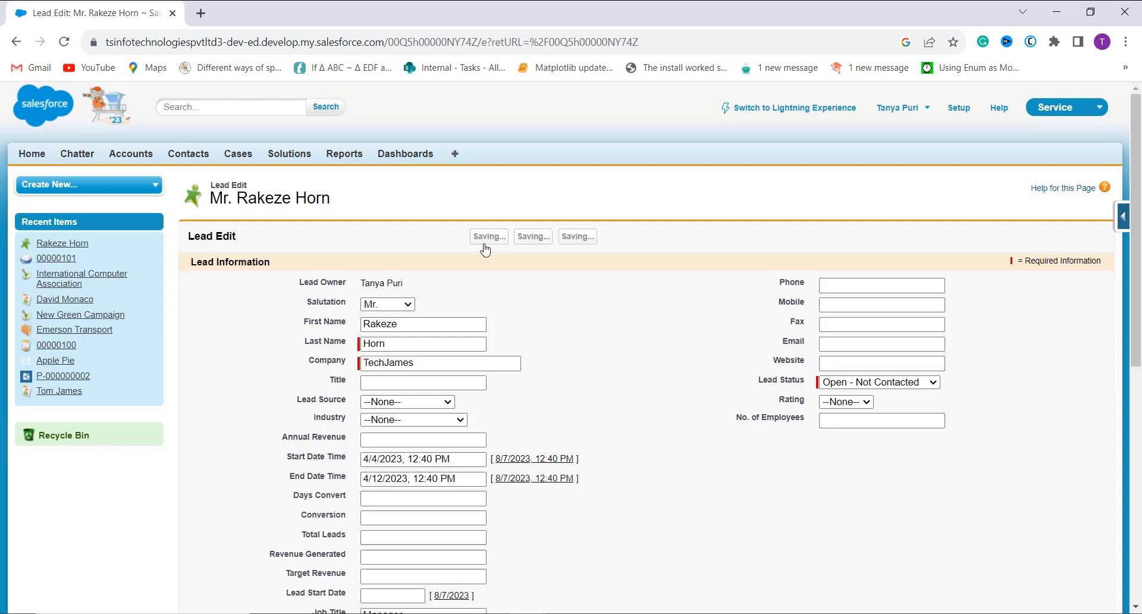
scroll(538, 449, down, 3)
scroll(466, 341, down, 2)
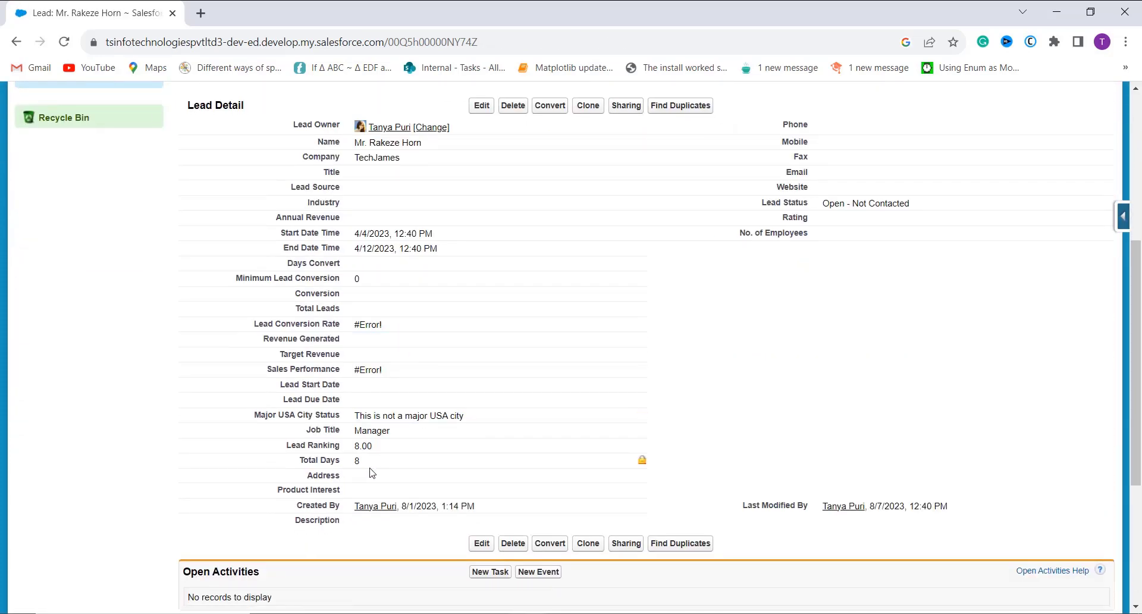